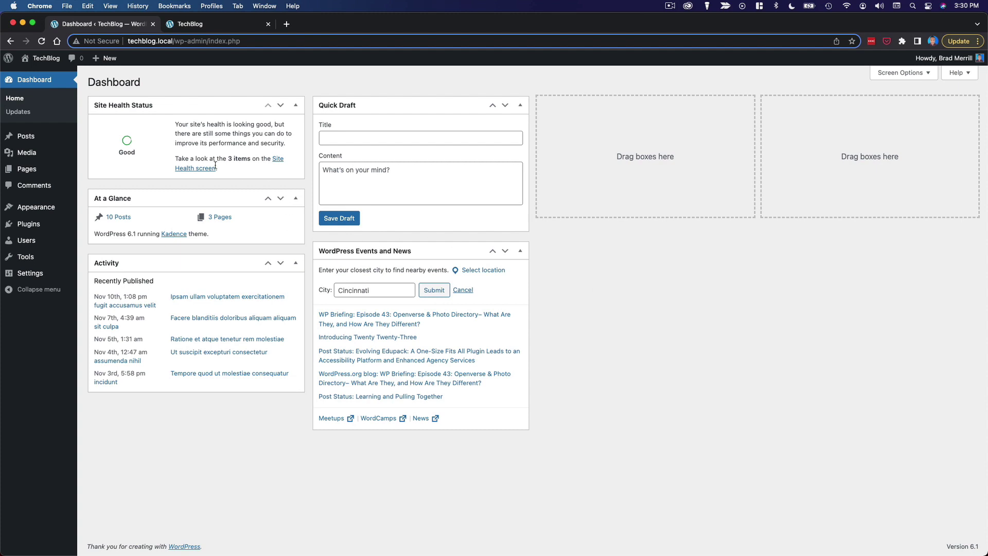
# Launch the TechBlog Customizer from Appearance and go to its Colors & Fonts section.
pyautogui.moveTo(76, 202)
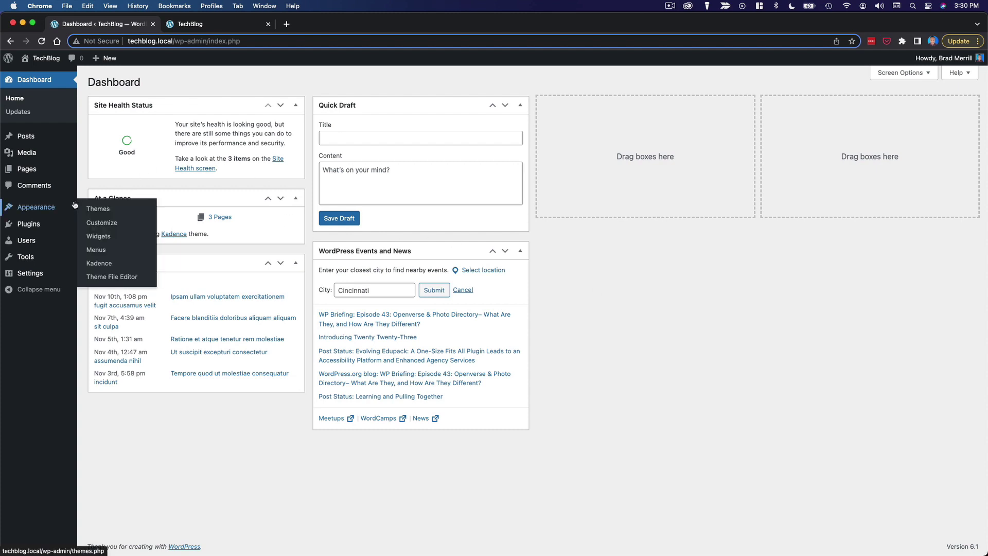
pyautogui.click(111, 225)
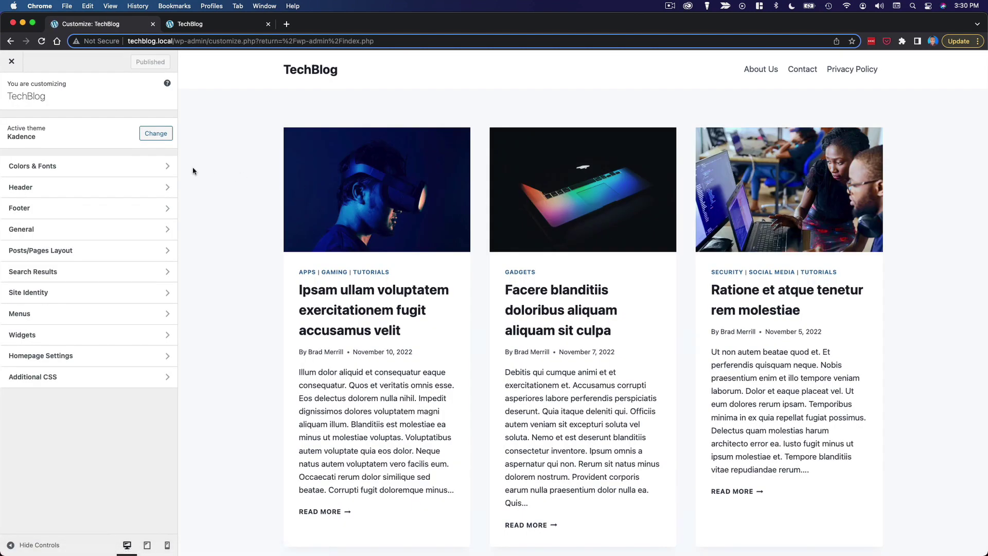
pyautogui.click(92, 166)
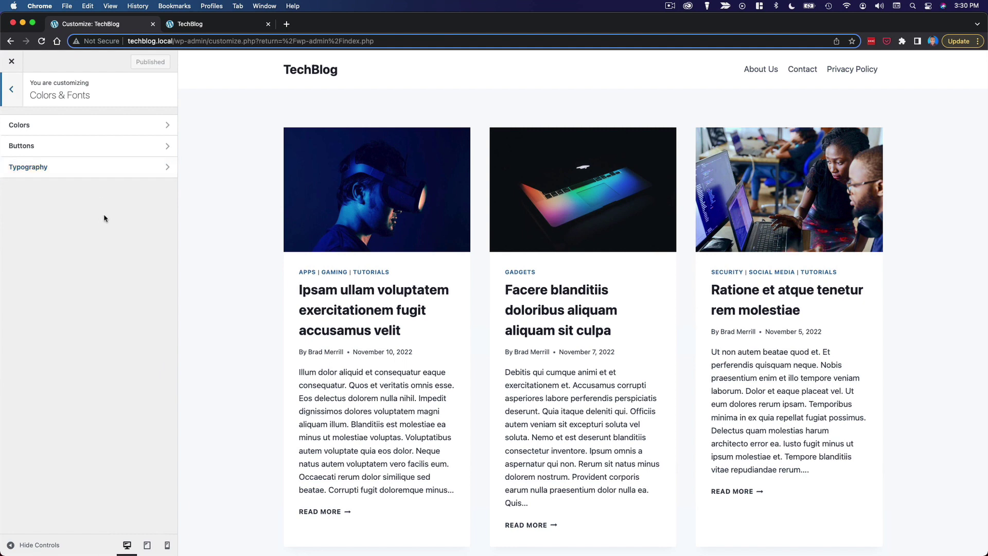
pyautogui.click(44, 125)
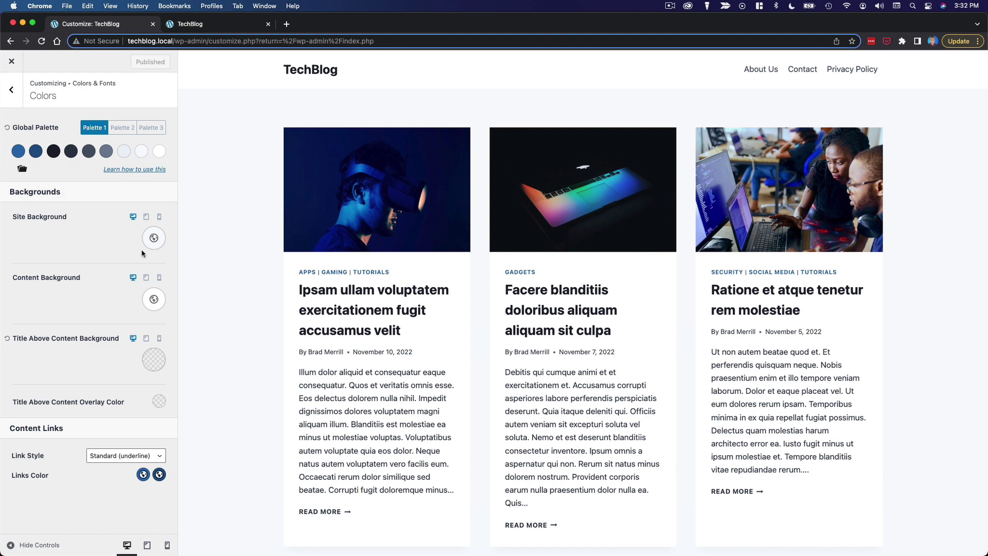
pyautogui.click(153, 238)
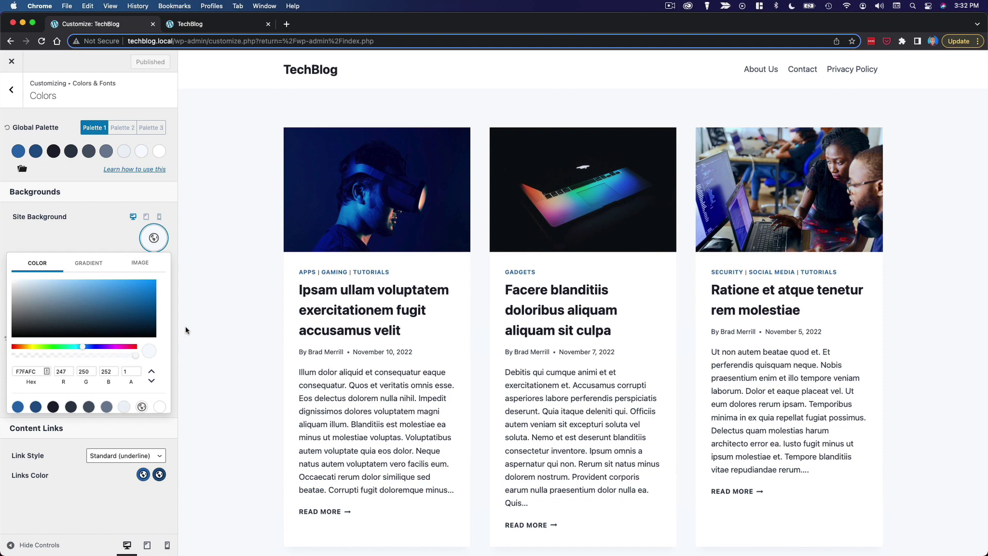
pyautogui.click(140, 164)
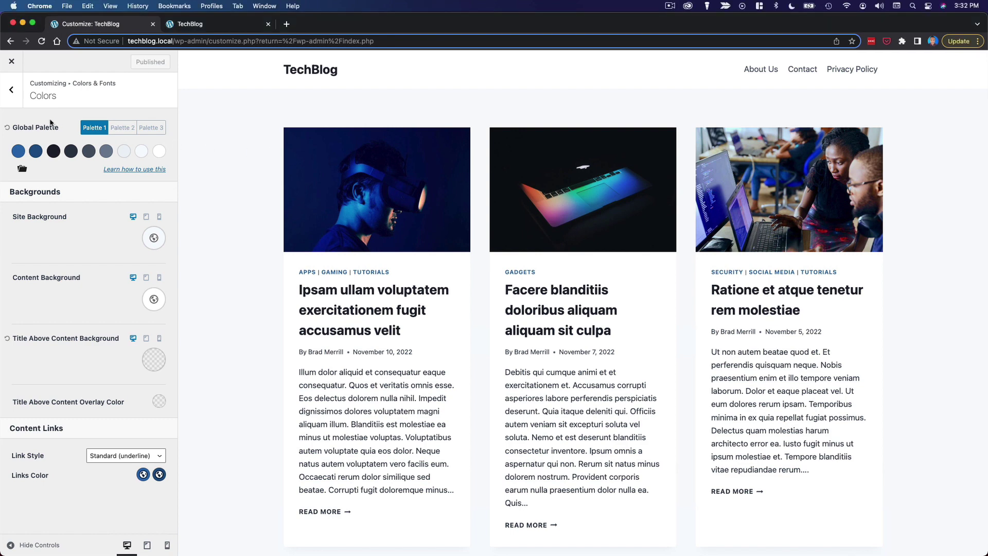
# Set global palette colours 1–3 to purples, including 8920F3 and dark purple 290342.
pyautogui.click(18, 150)
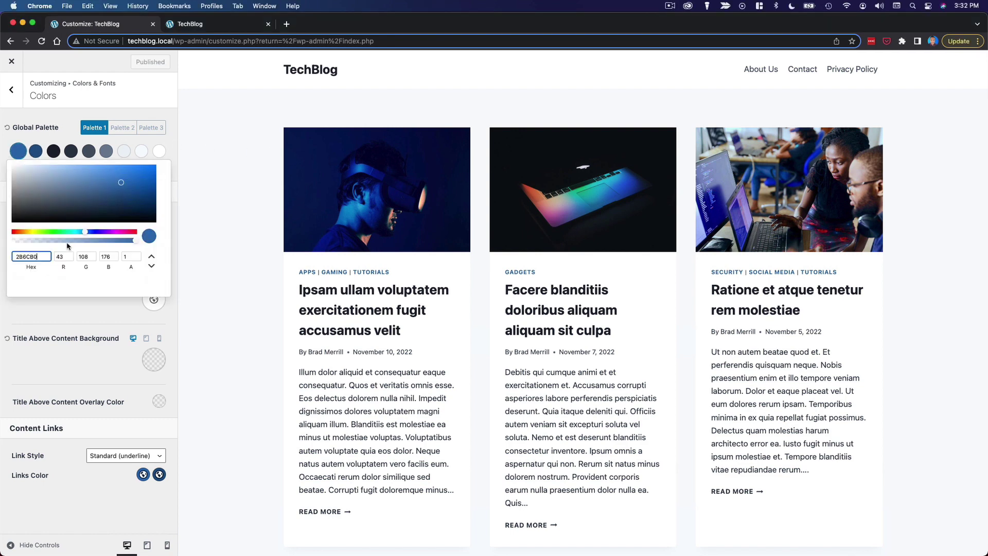
pyautogui.doubleClick(40, 256)
pyautogui.write('8920F3')
pyautogui.click(44, 126)
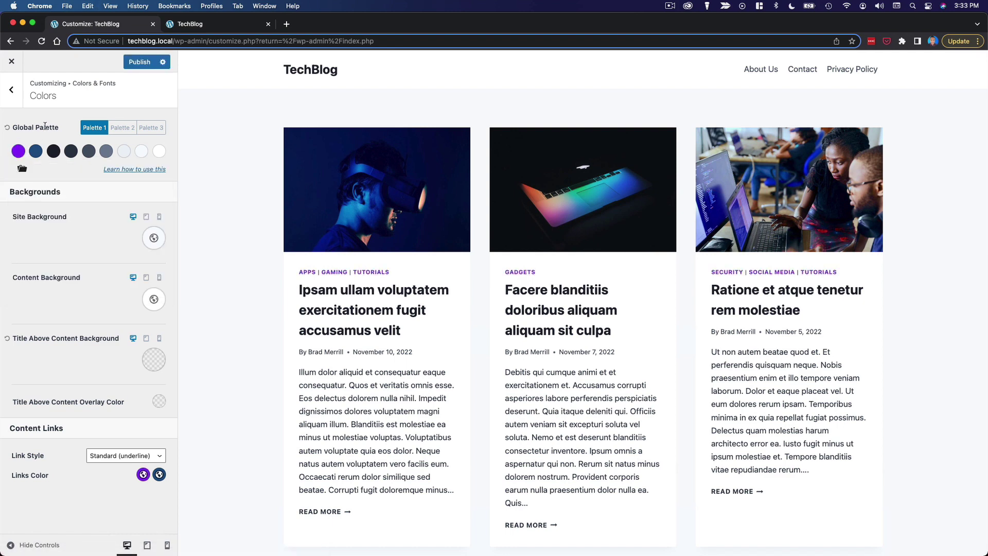
pyautogui.press('super+Tab')
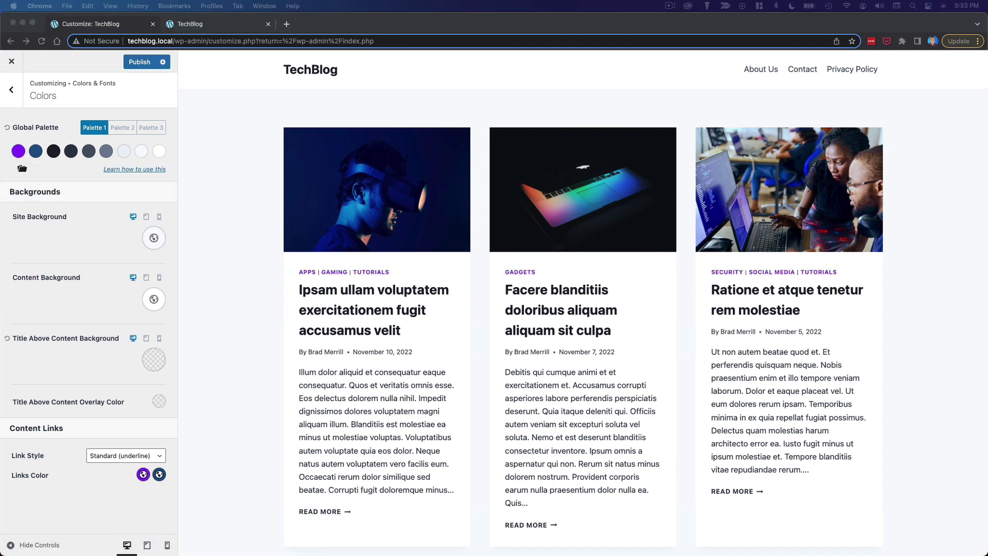
pyautogui.press('super+Tab')
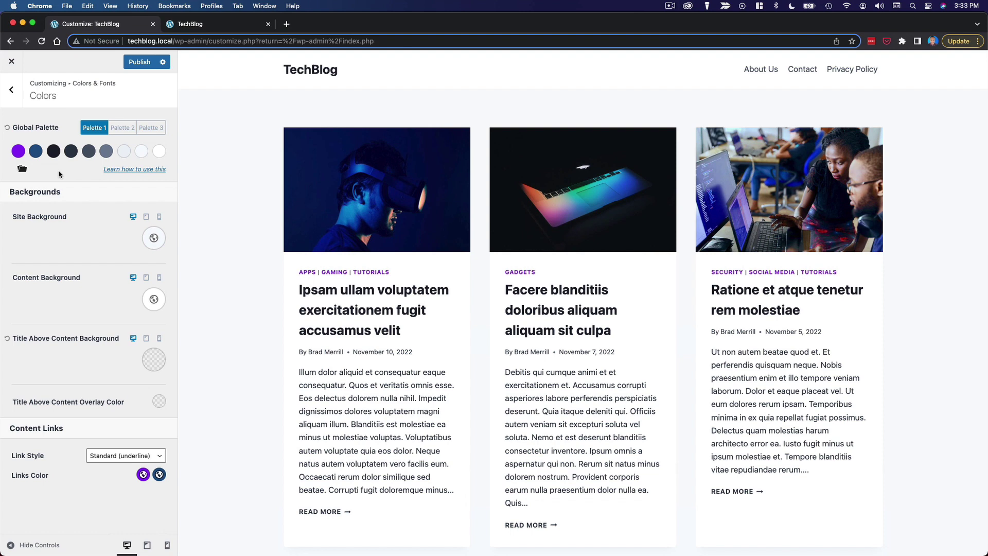
pyautogui.click(36, 151)
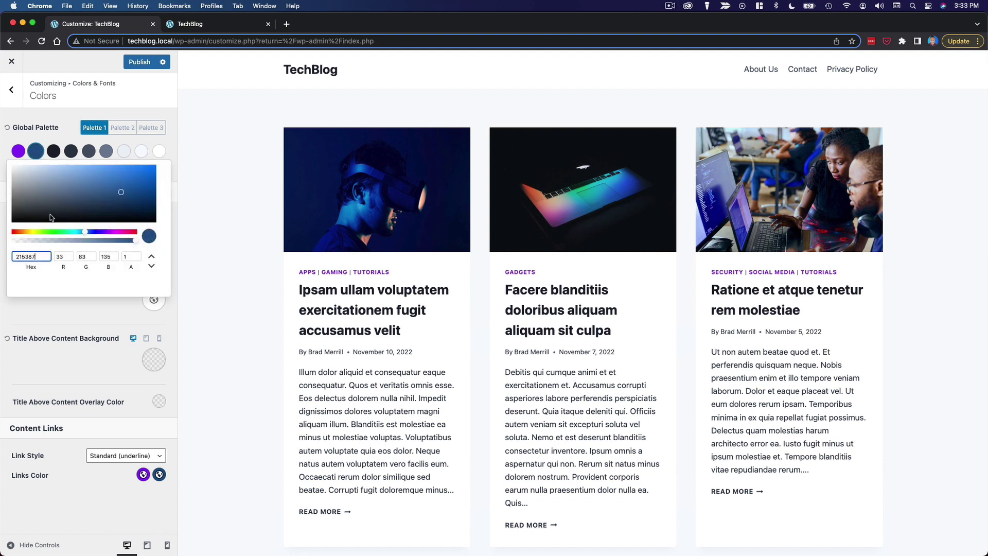
pyautogui.doubleClick(31, 256)
pyautogui.press('super+v')
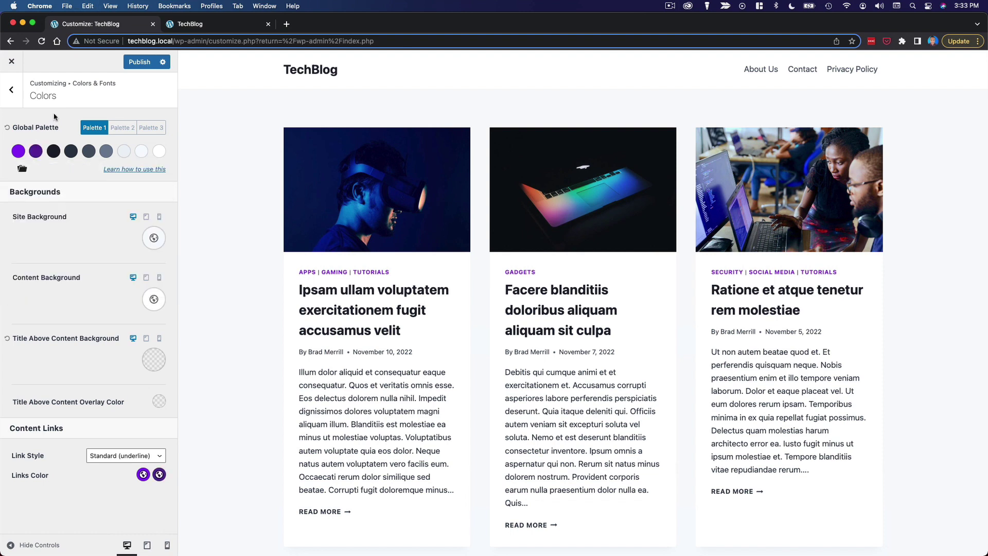
pyautogui.click(55, 116)
pyautogui.click(53, 150)
pyautogui.doubleClick(38, 256)
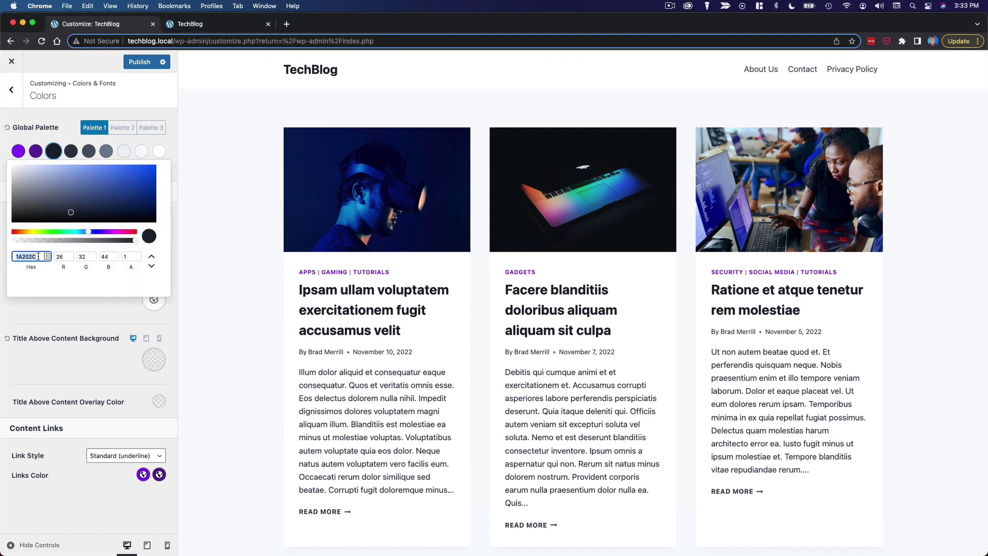
pyautogui.write('290342')
pyautogui.click(48, 131)
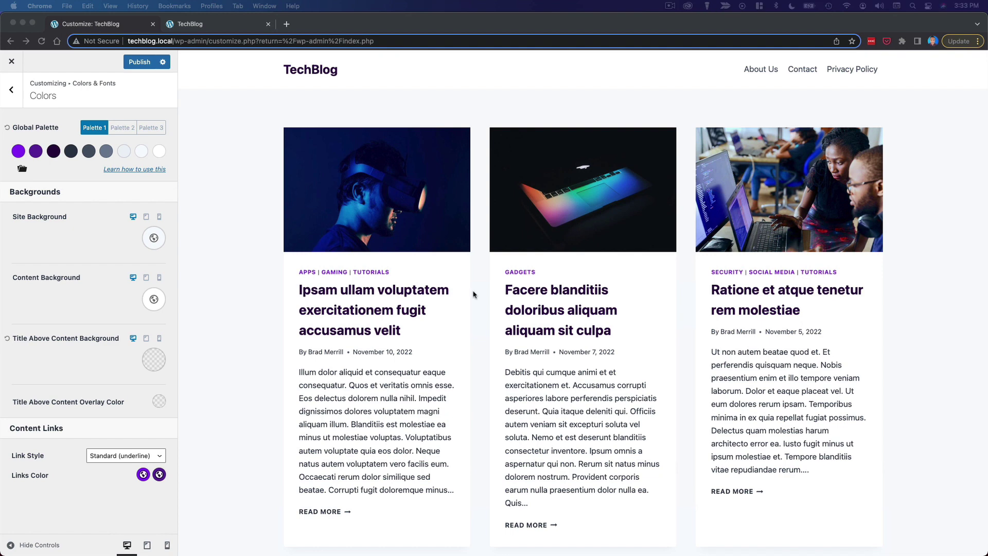
# Set palette colours 4–6 to greys, including 646366 and 6D6D6F.
pyautogui.click(71, 151)
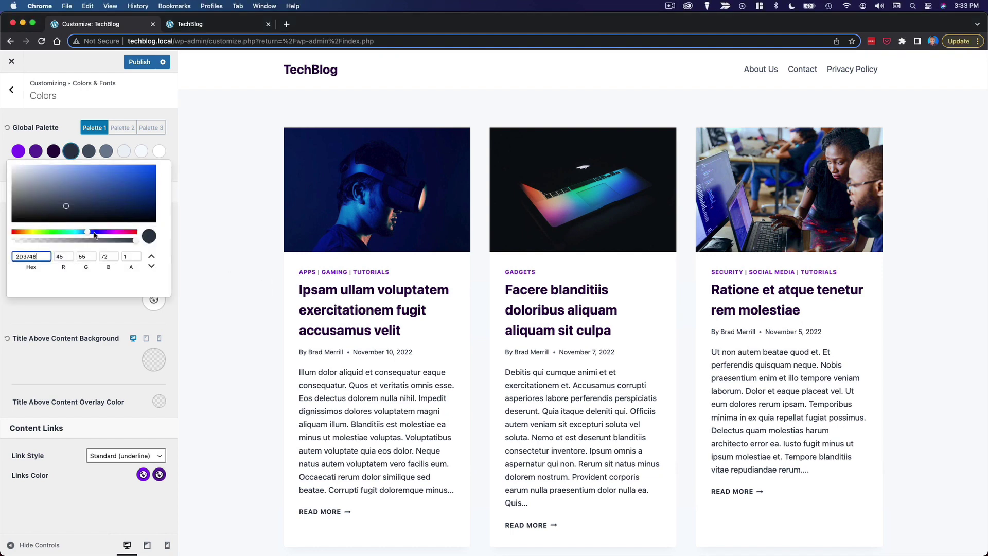
pyautogui.doubleClick(30, 256)
pyautogui.press('super+v')
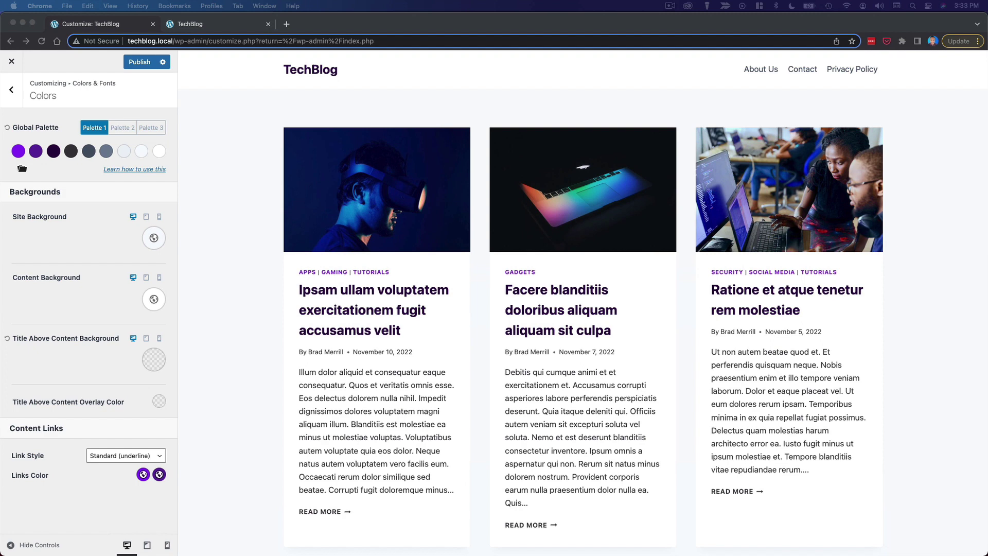
pyautogui.click(66, 185)
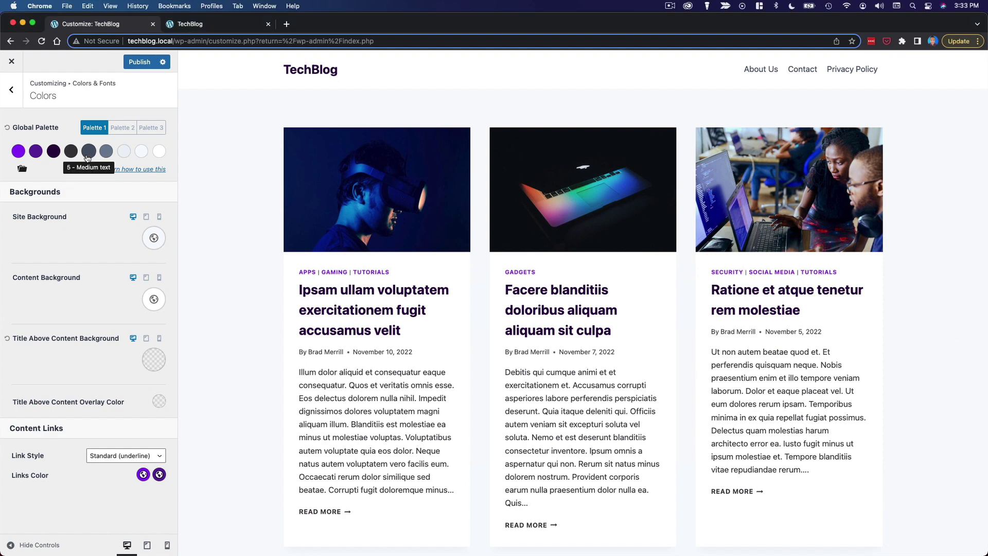
pyautogui.click(88, 150)
pyautogui.doubleClick(35, 256)
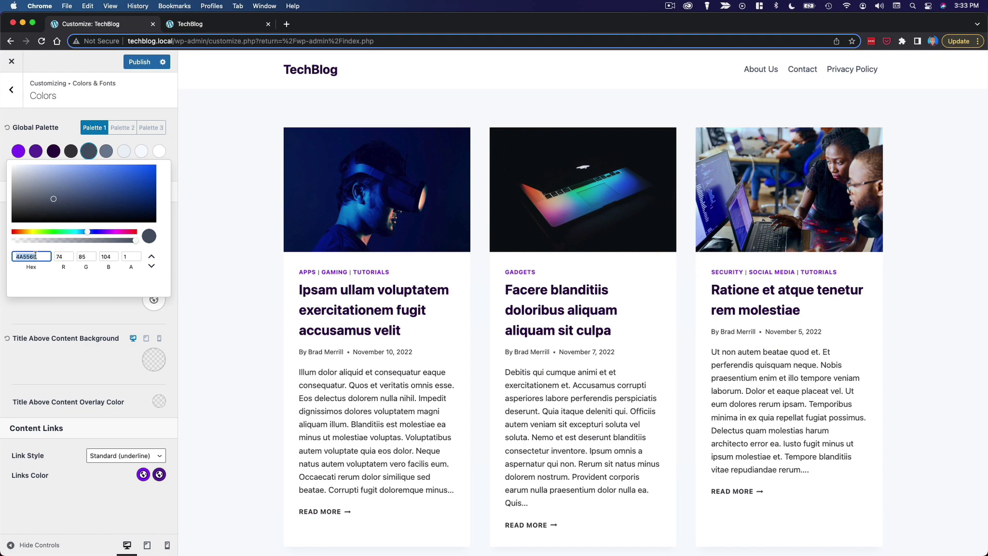
pyautogui.write('646366')
pyautogui.click(48, 126)
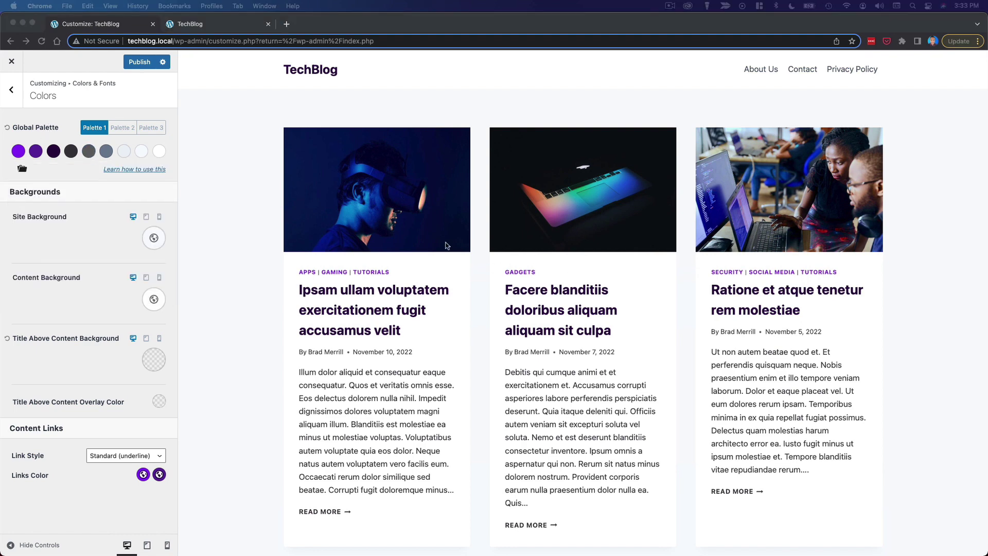
pyautogui.click(106, 153)
pyautogui.doubleClick(29, 255)
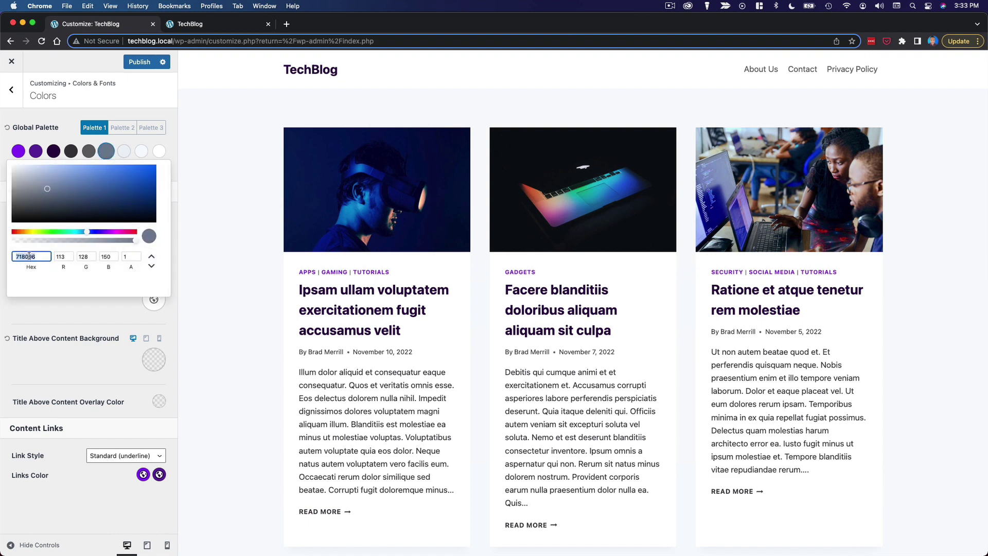
pyautogui.write('6D6D6F')
pyautogui.click(60, 121)
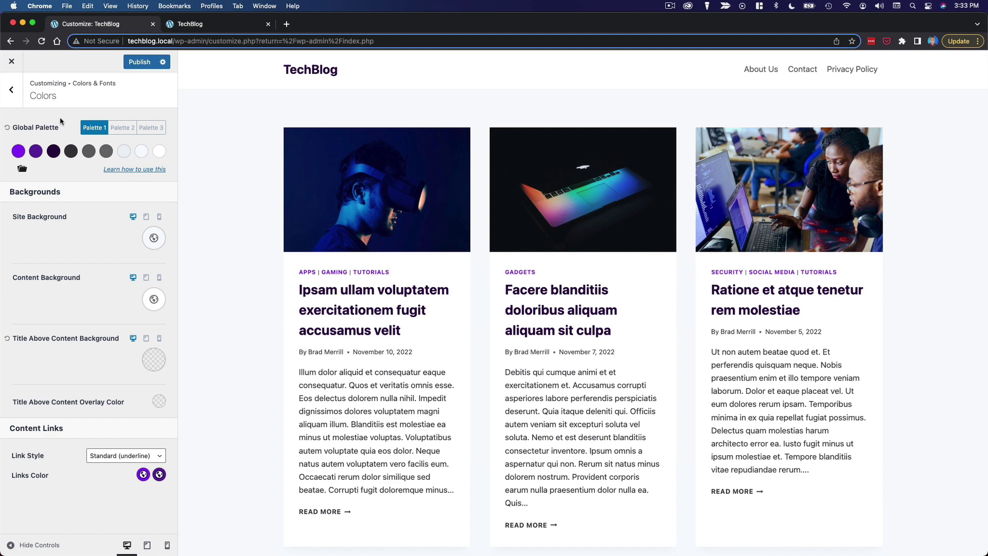
# Set palette colours 7 and 8 to lavender E3DDEC and F7F2FC.
pyautogui.click(124, 152)
pyautogui.doubleClick(28, 256)
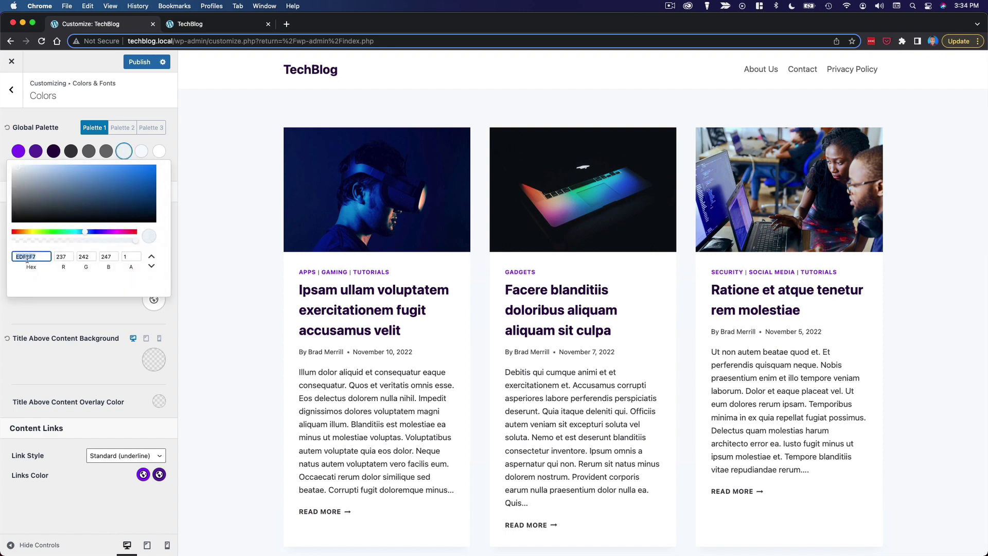
pyautogui.write('E3DDEC')
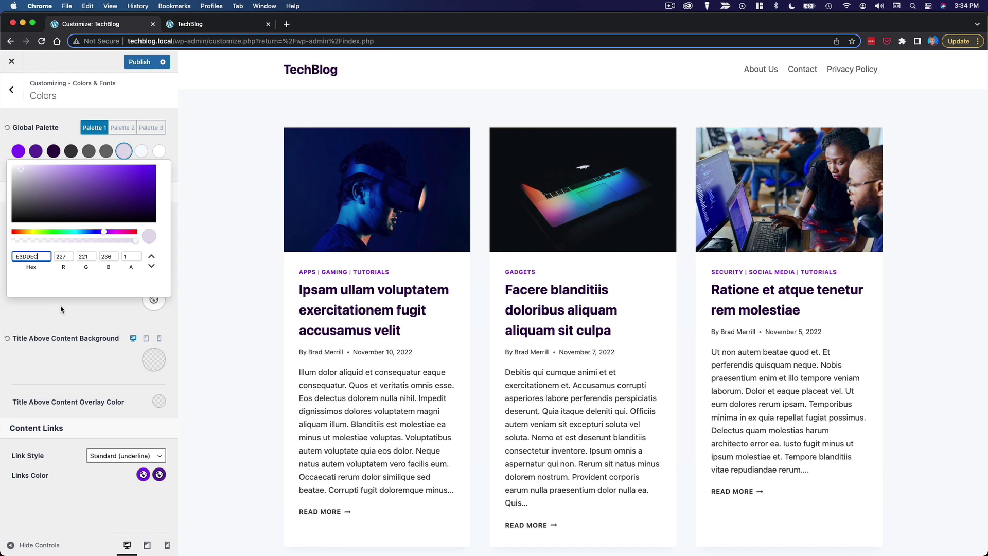
pyautogui.click(60, 304)
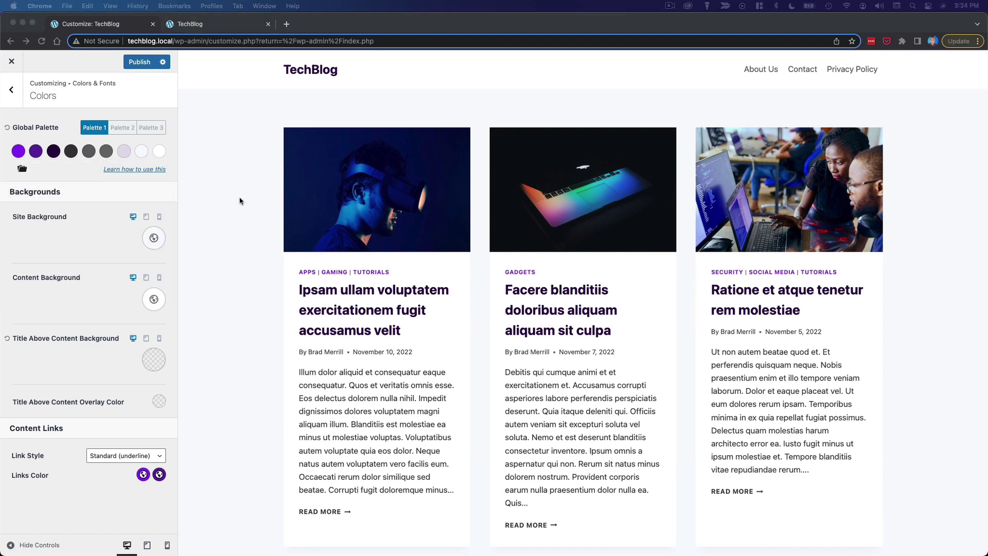
pyautogui.click(141, 152)
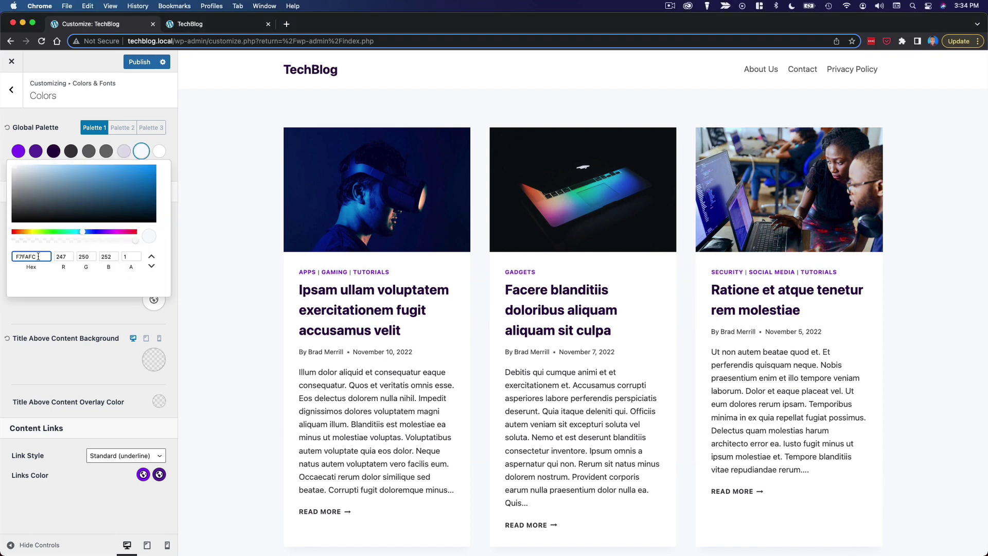
pyautogui.doubleClick(38, 256)
pyautogui.write('F7F2FD')
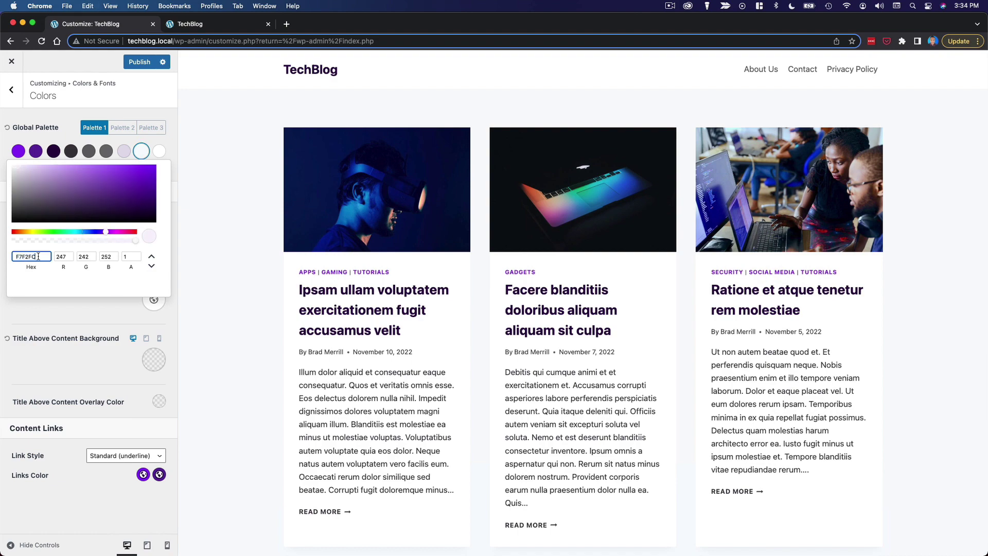
pyautogui.click(74, 314)
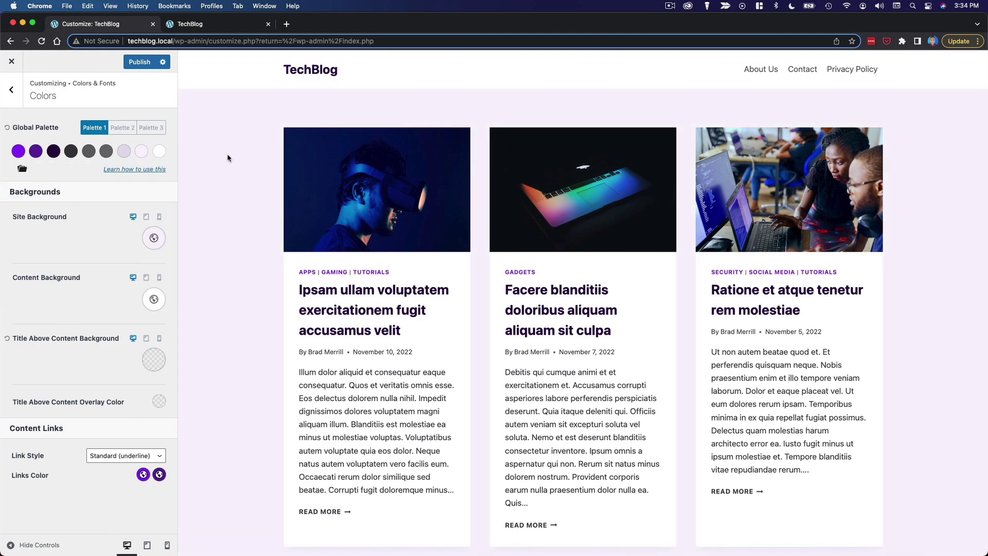
# Check the new colours in the preview, including the first post.
pyautogui.scroll(-6, 570, 340)
pyautogui.scroll(-5, 570, 295)
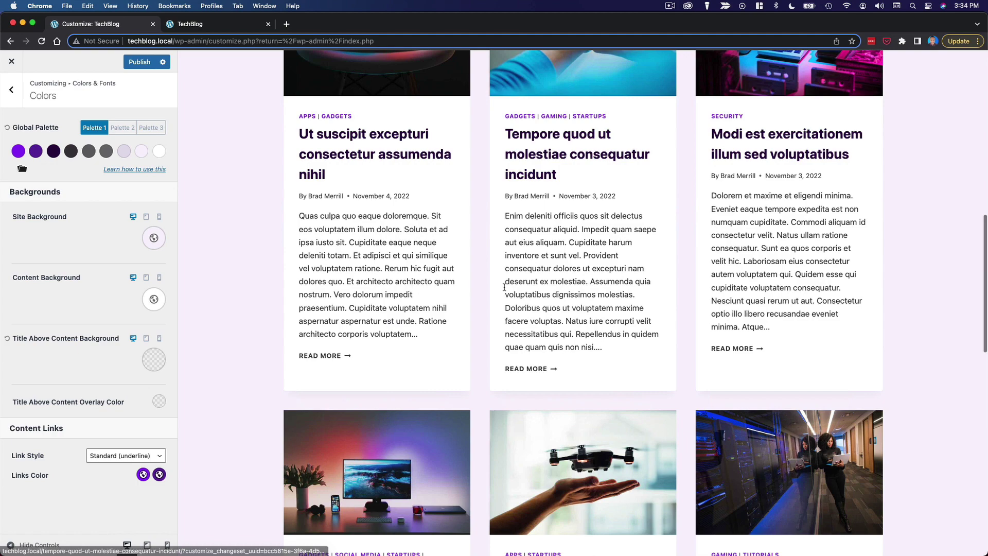
pyautogui.scroll(7, 494, 269)
pyautogui.scroll(5, 495, 269)
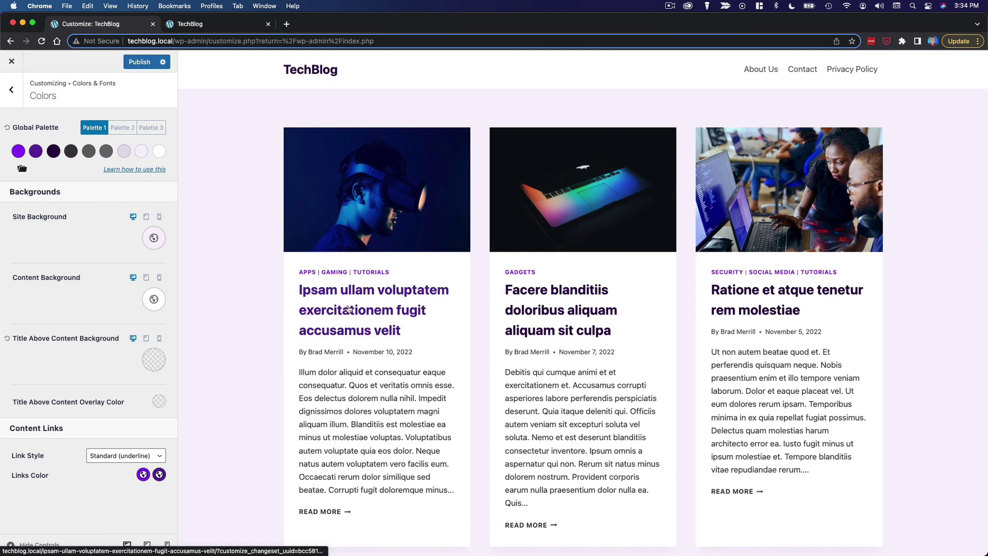
pyautogui.click(350, 328)
pyautogui.scroll(-10, 392, 309)
pyautogui.scroll(-10, 391, 314)
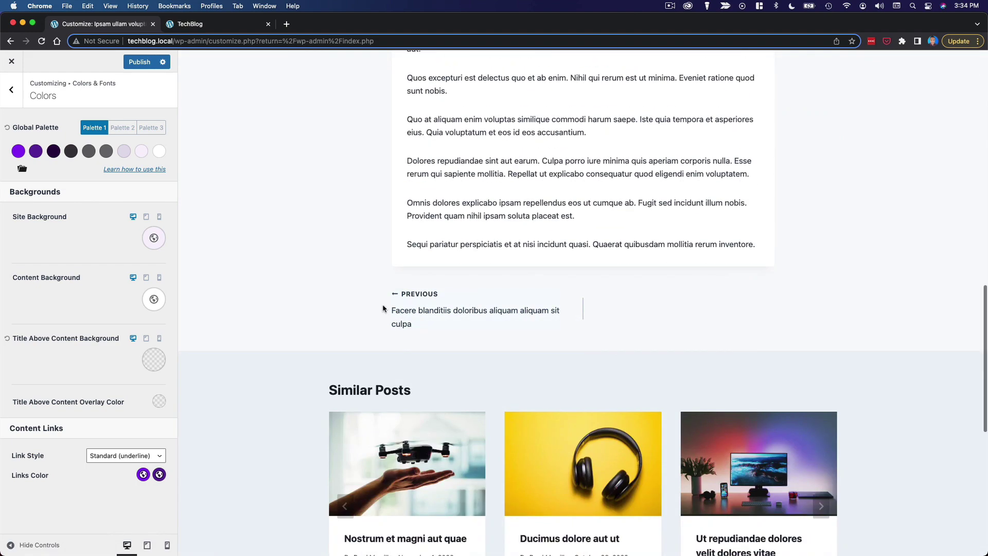
pyautogui.scroll(20, 384, 308)
# Publish the colours, review the first post on the live site, and reopen Customize.
pyautogui.click(138, 62)
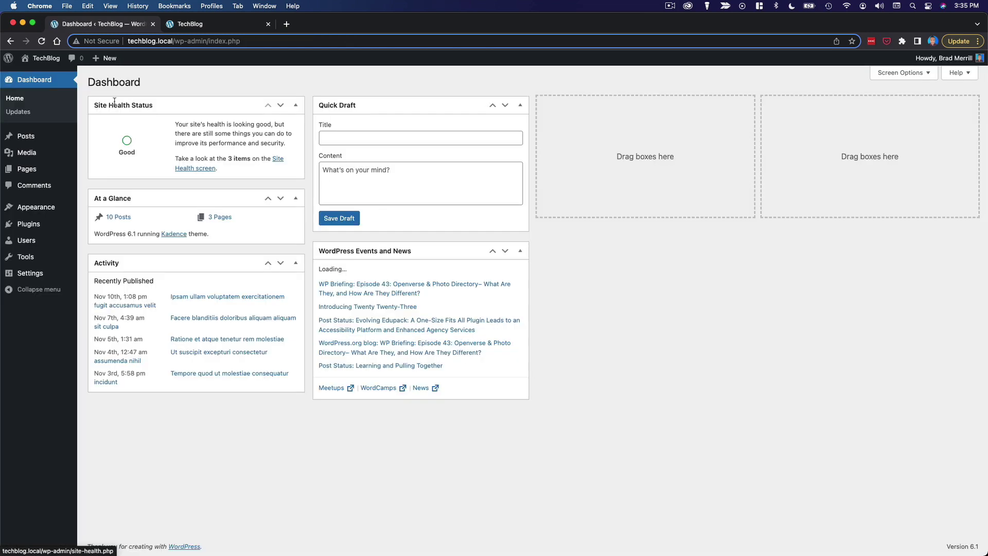
pyautogui.moveTo(44, 58)
pyautogui.click(49, 76)
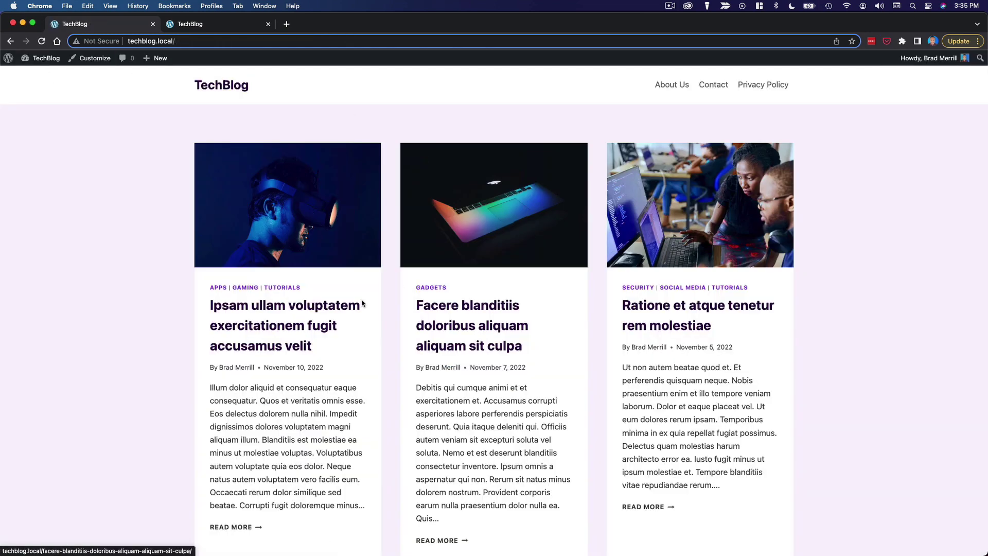
pyautogui.click(303, 305)
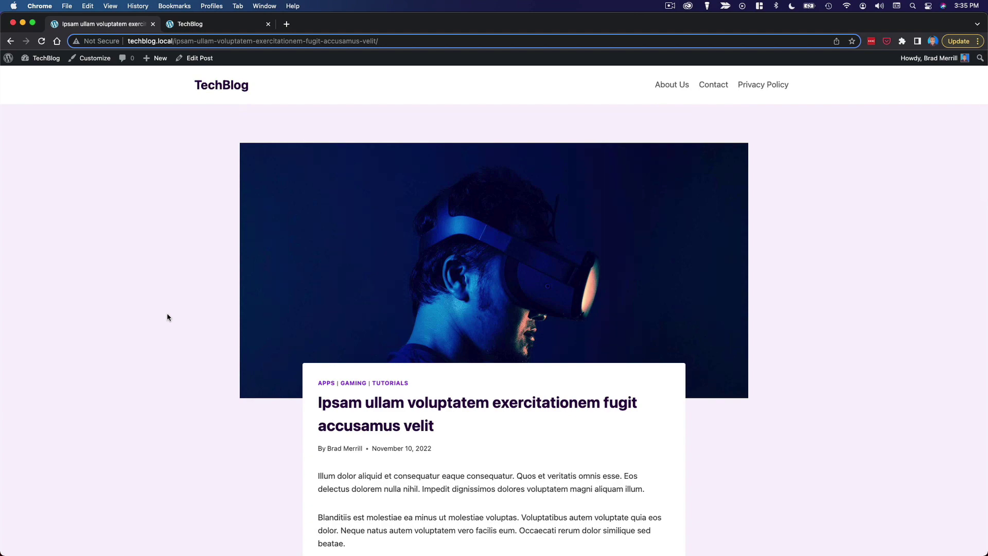
pyautogui.scroll(-10, 167, 317)
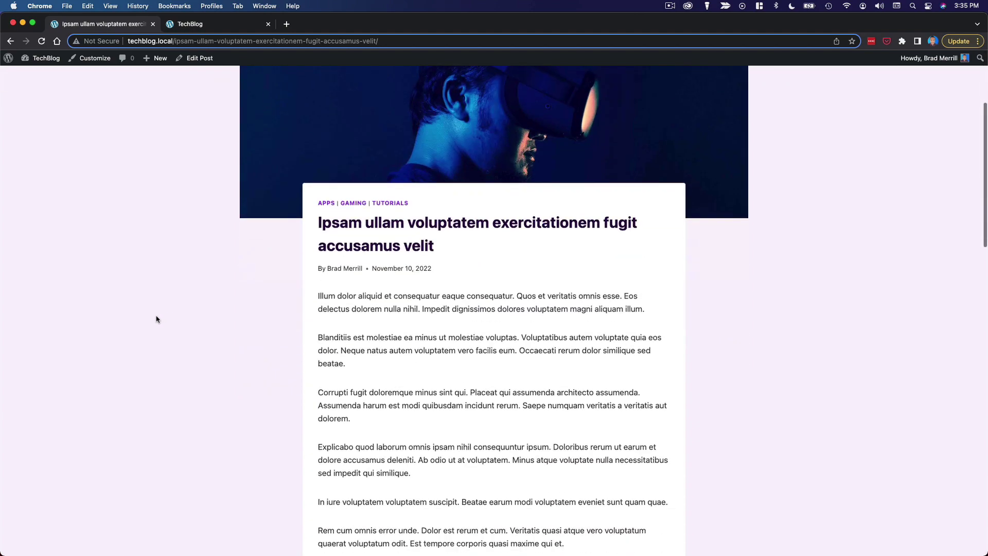
pyautogui.scroll(10, 155, 319)
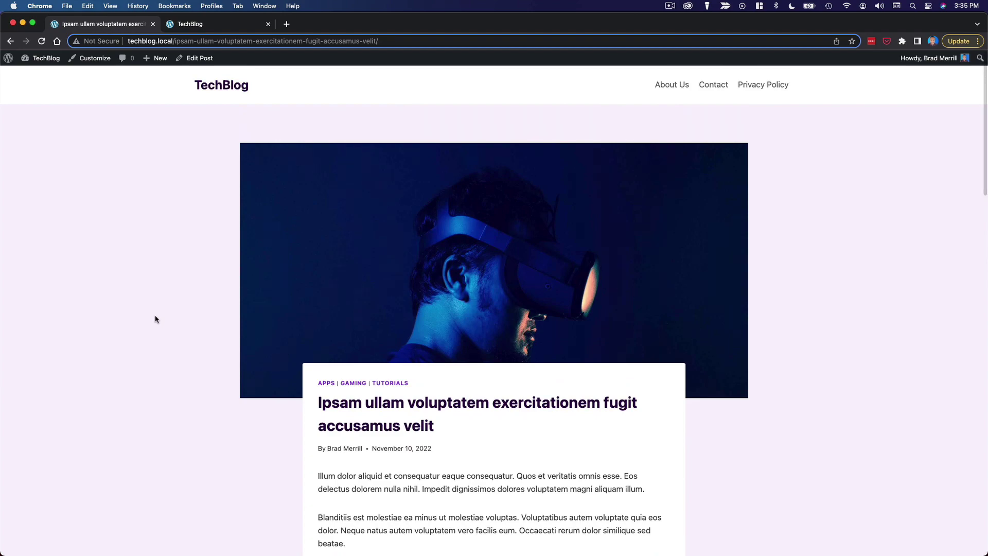
pyautogui.scroll(-18, 554, 269)
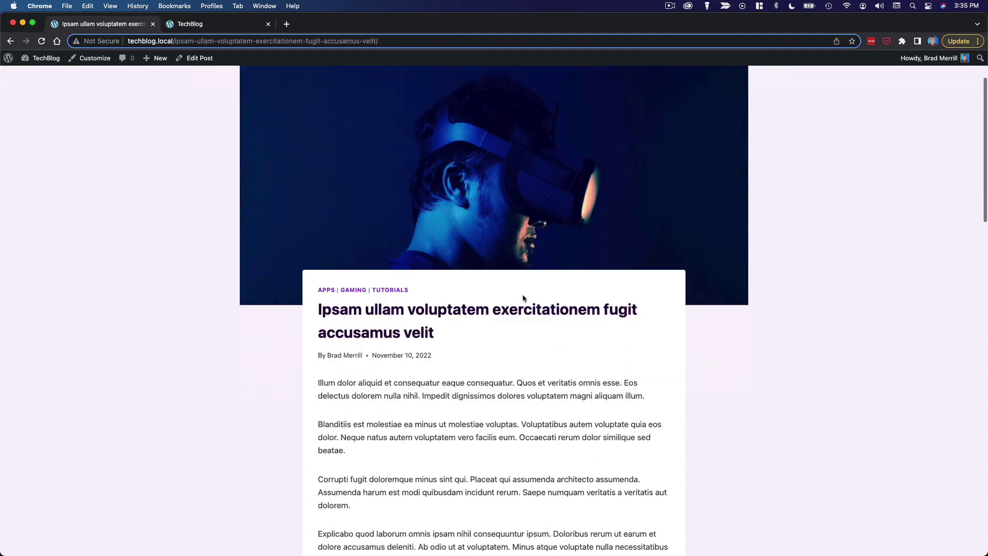
pyautogui.scroll(18, 570, 262)
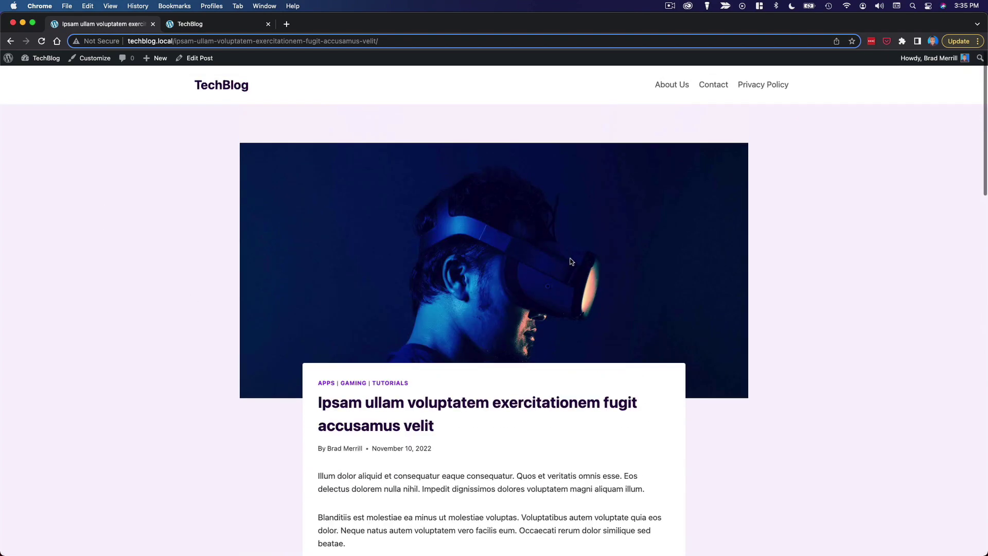
pyautogui.click(96, 61)
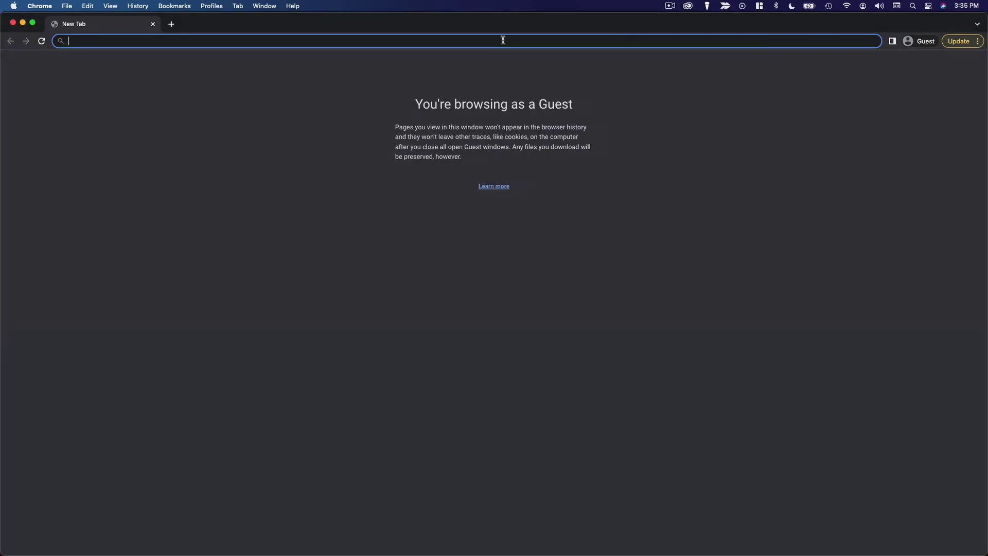
# Search Google for 'website color palettes' from google.com.
pyautogui.write('google.com')
pyautogui.press('Return')
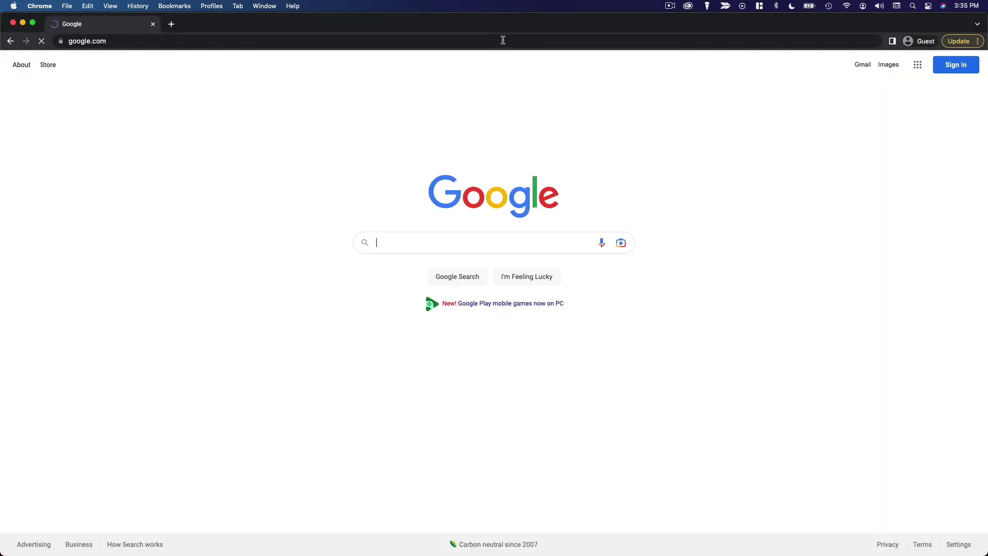
pyautogui.click(518, 248)
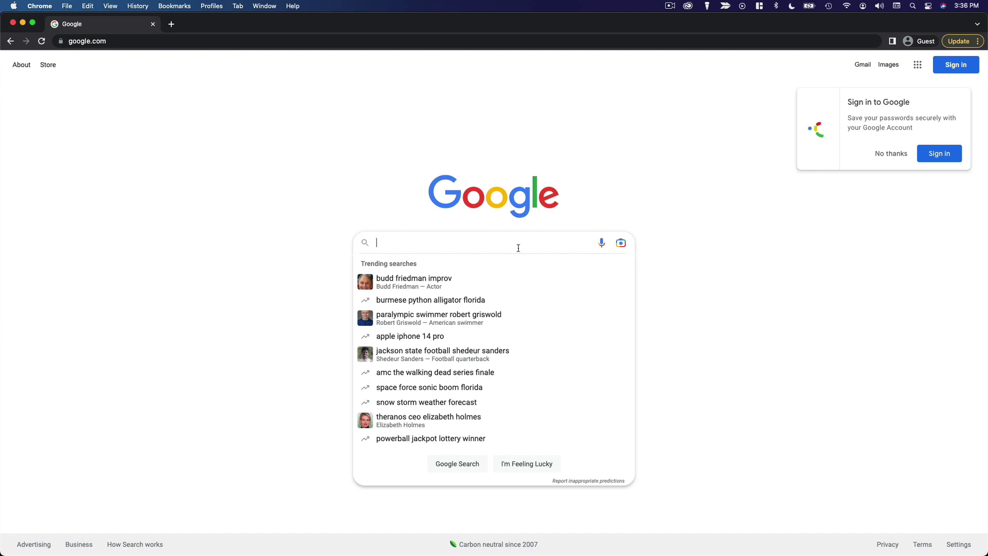
pyautogui.write('websitec')
pyautogui.press('BackSpace')
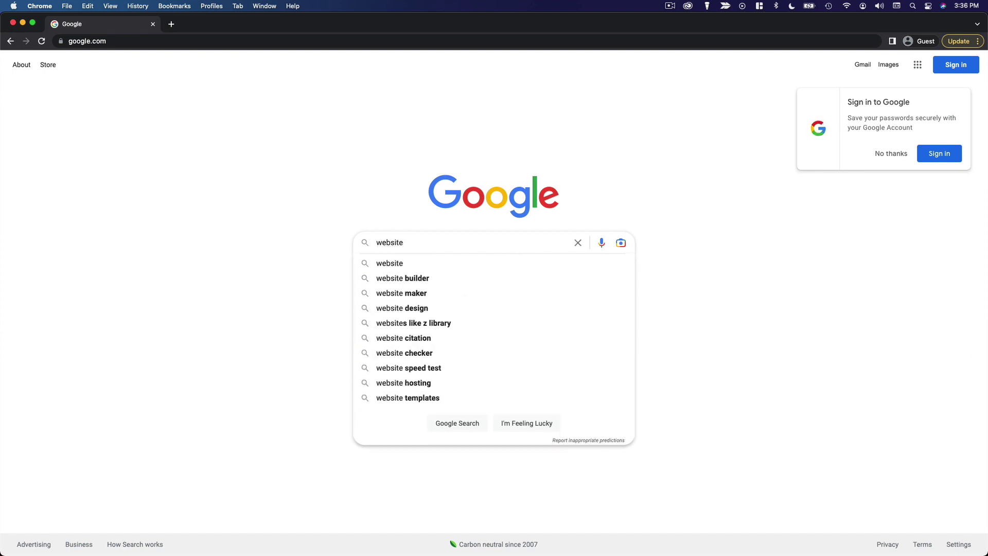
pyautogui.write('color')
pyautogui.press('Down')
pyautogui.press('Down')
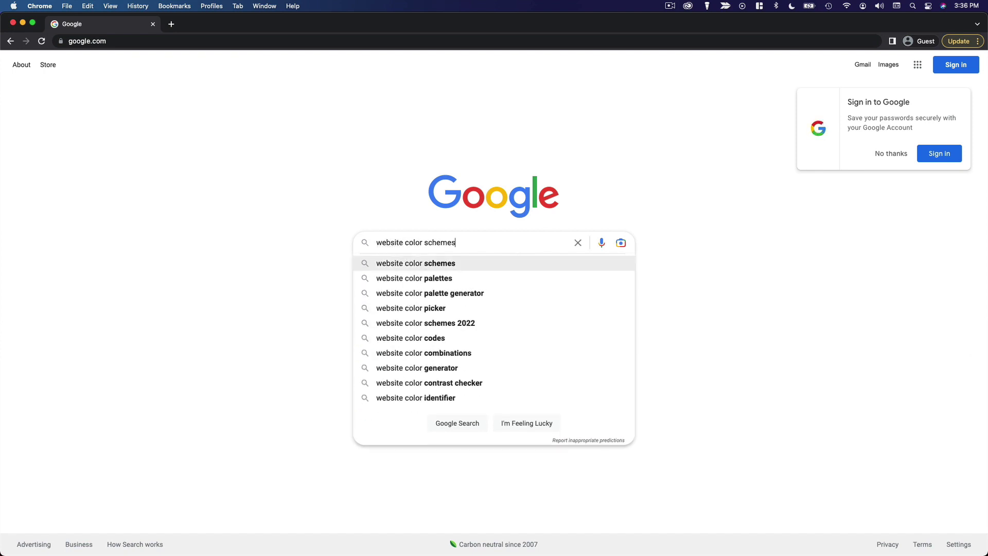
pyautogui.press('Return')
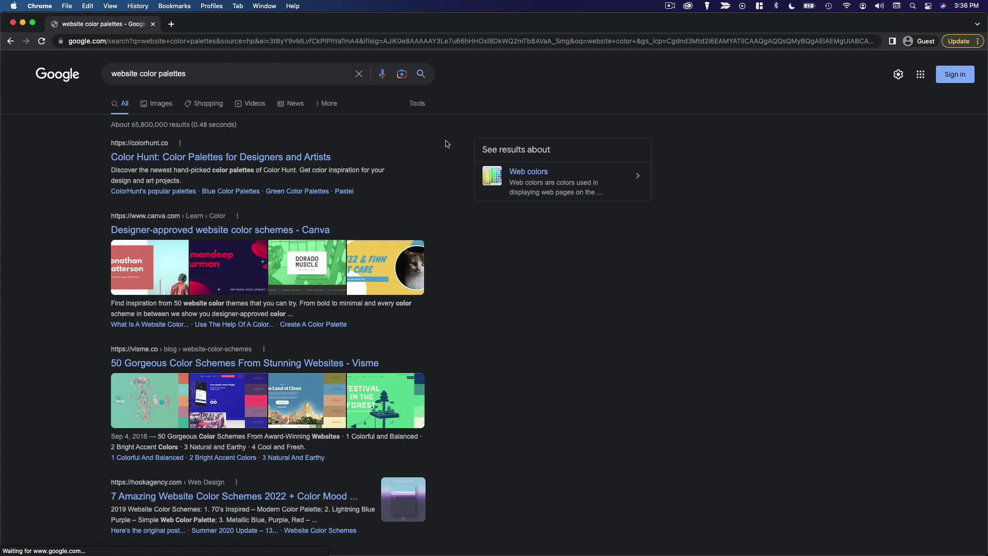
# Review the Color Hunt palette 3B3486, 7743DB, FFE9B1, FCFDF2, then close the tab.
pyautogui.click(323, 161)
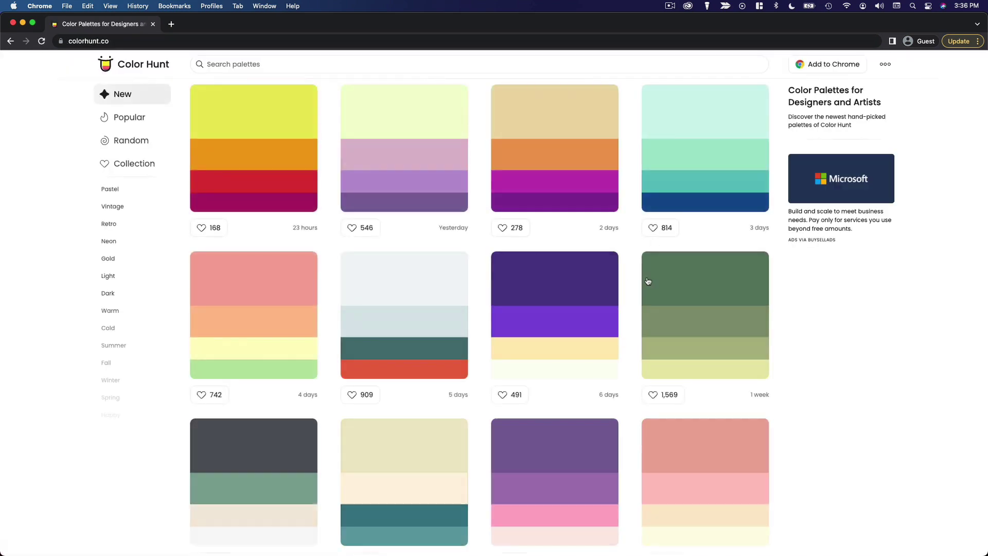
pyautogui.scroll(-4, 474, 371)
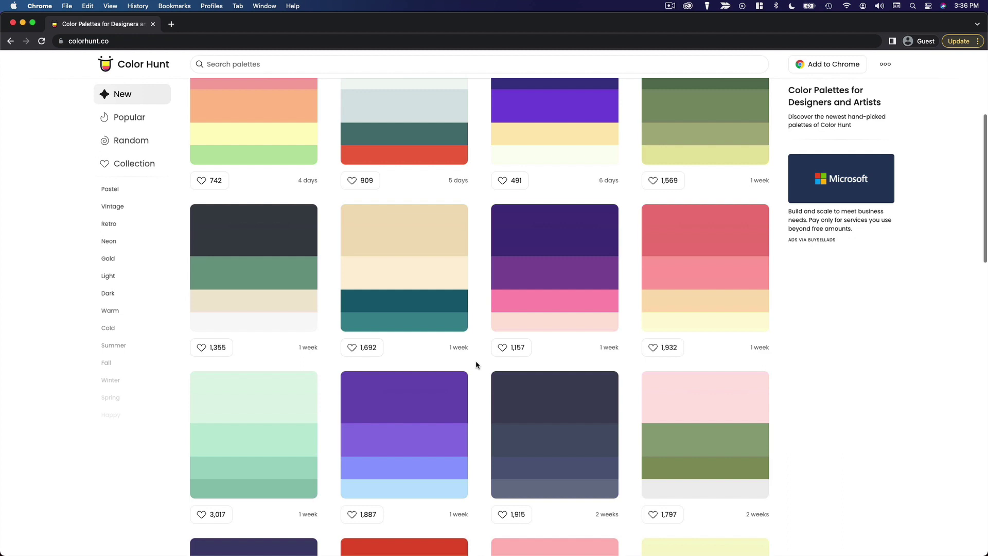
pyautogui.scroll(4, 476, 364)
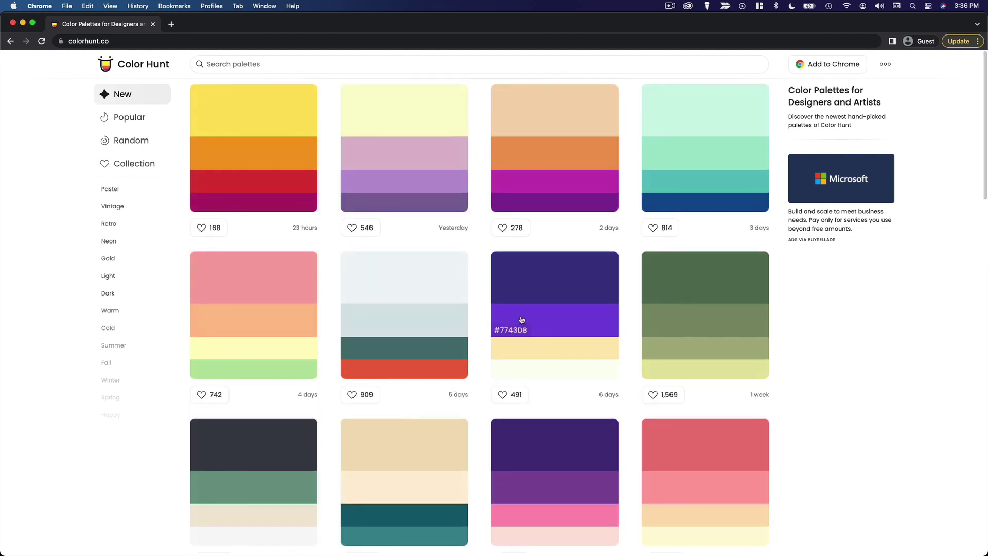
pyautogui.click(564, 286)
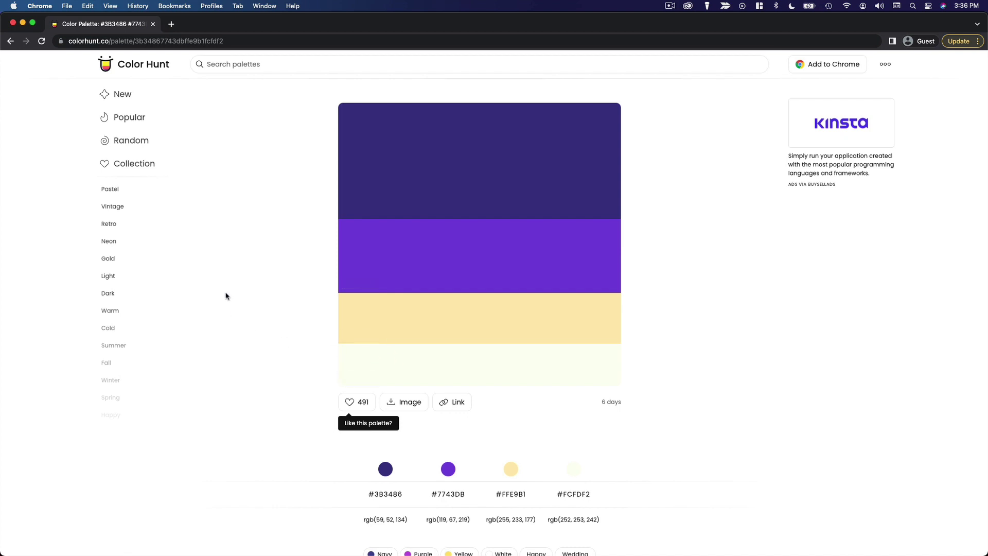
pyautogui.click(153, 24)
# Look over the Colors and Buttons options, then go to the Typography settings.
pyautogui.click(47, 166)
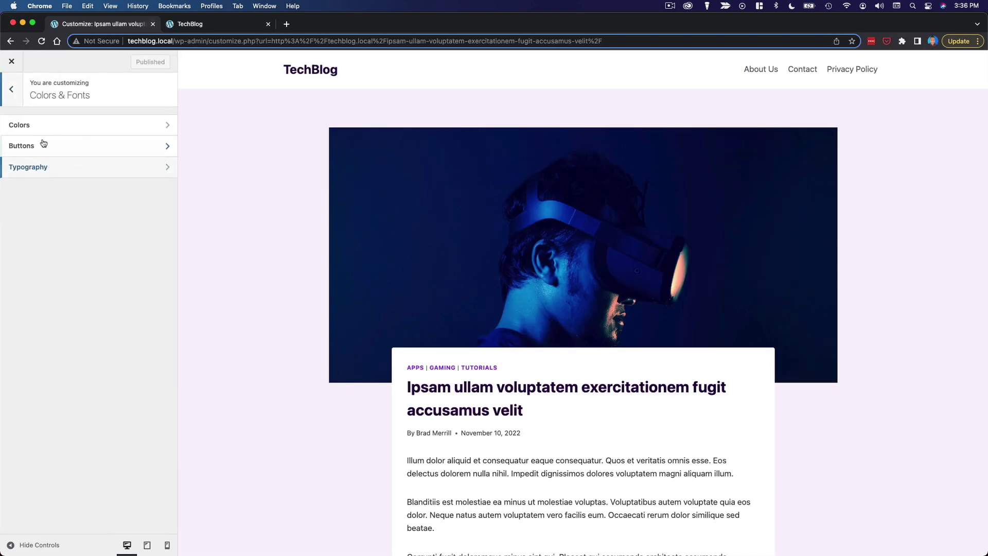
pyautogui.click(42, 129)
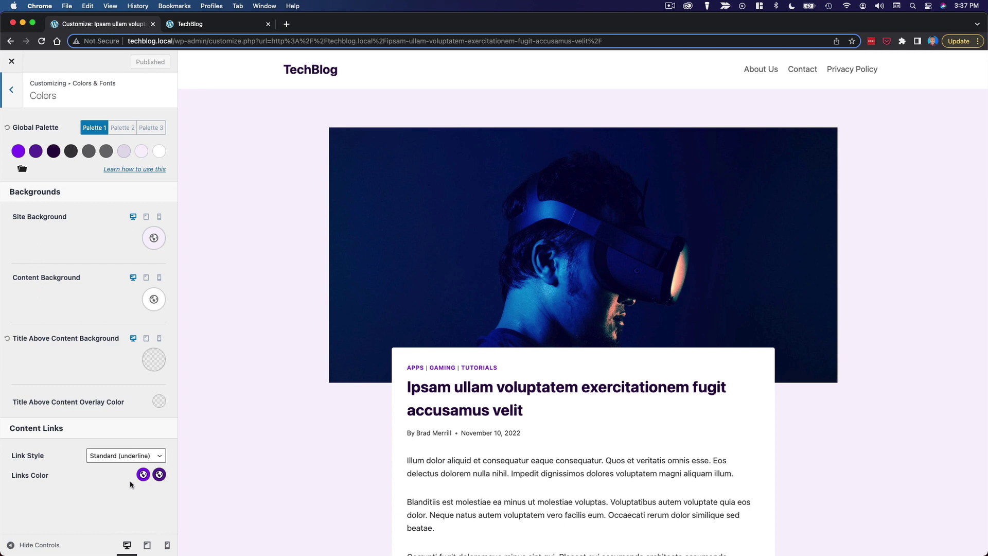
pyautogui.click(11, 103)
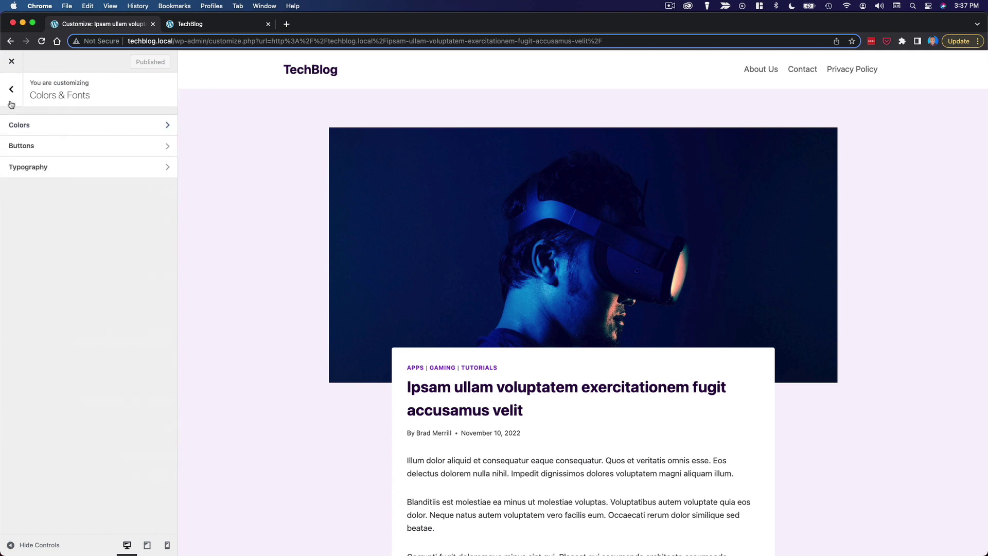
pyautogui.click(67, 150)
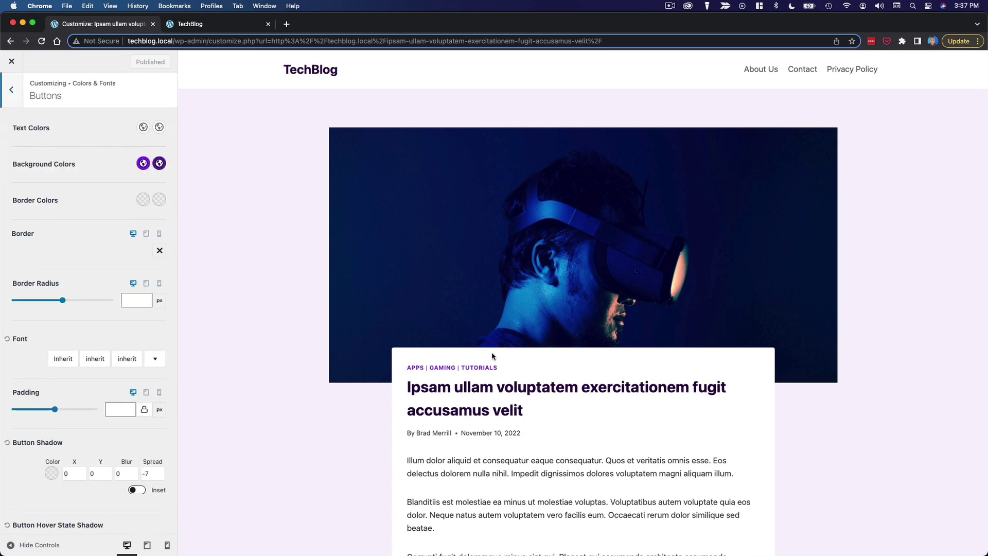
pyautogui.click(12, 92)
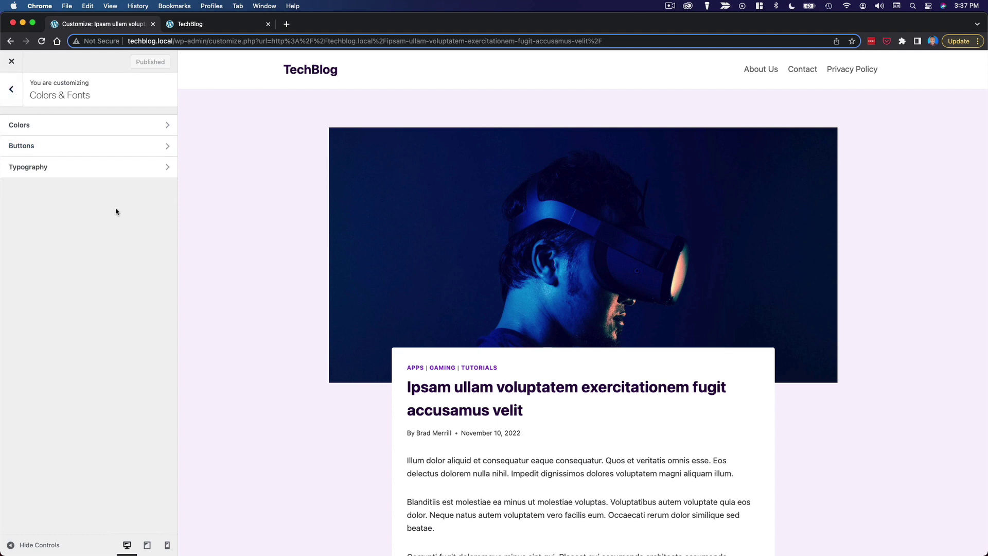
pyautogui.click(120, 170)
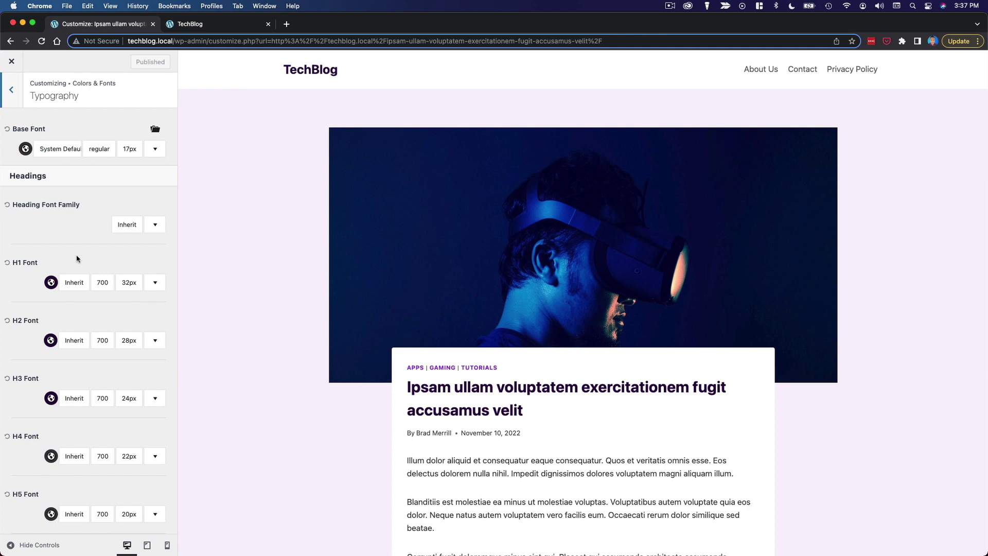
# Preview Helvetica, Impact, Trebuchet MS and Courier as the heading font.
pyautogui.scroll(-3, 78, 259)
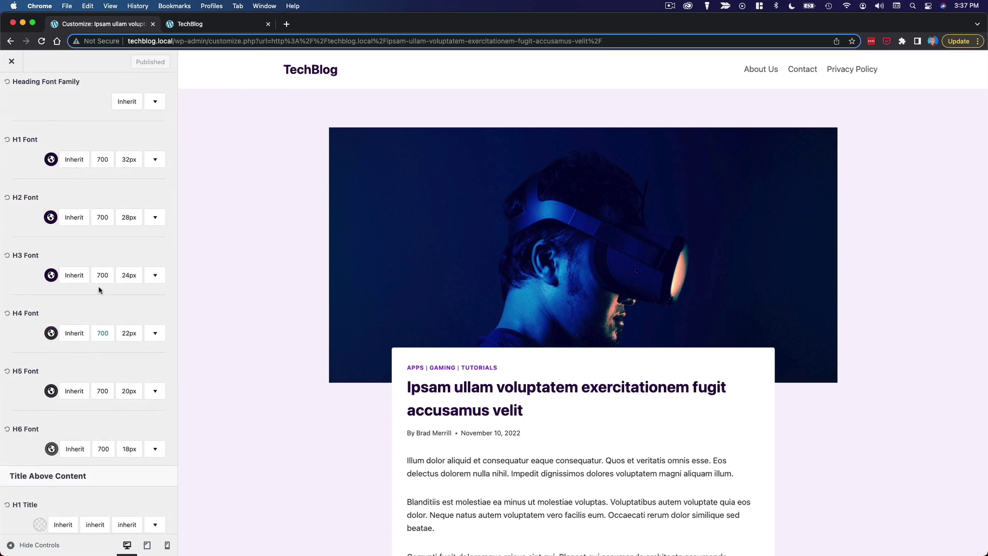
pyautogui.scroll(3, 97, 286)
pyautogui.scroll(-6, 83, 226)
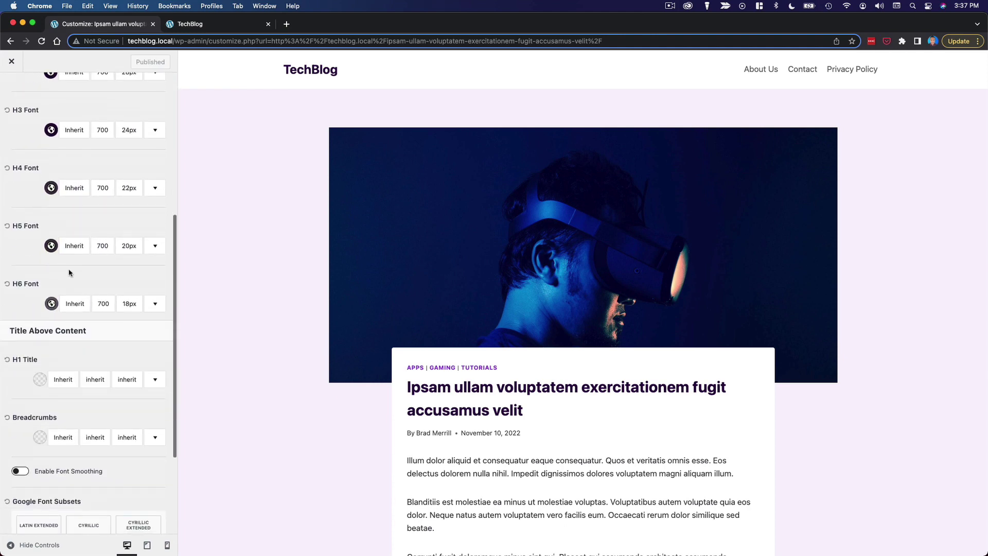
pyautogui.scroll(-2, 78, 304)
pyautogui.scroll(6, 103, 237)
pyautogui.click(124, 172)
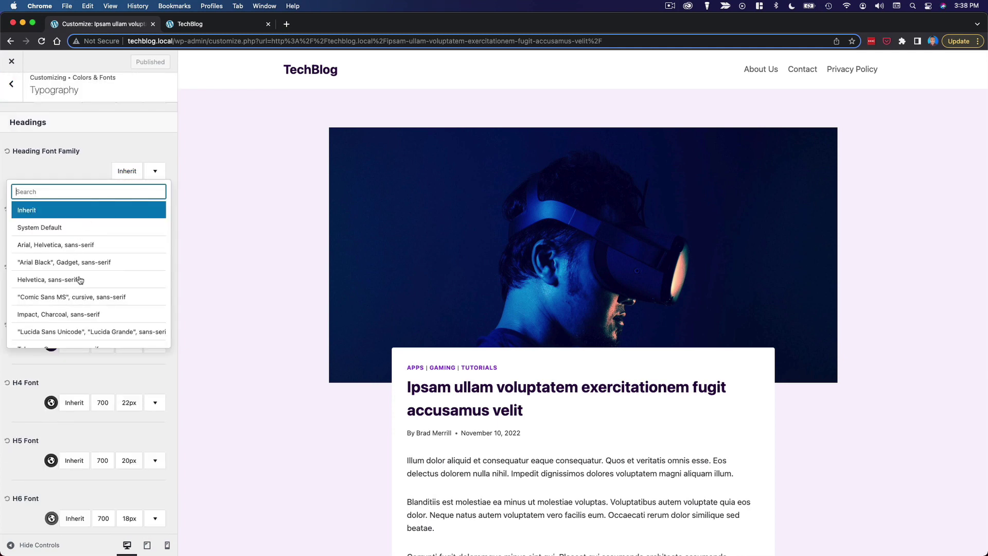
pyautogui.click(79, 280)
pyautogui.click(86, 314)
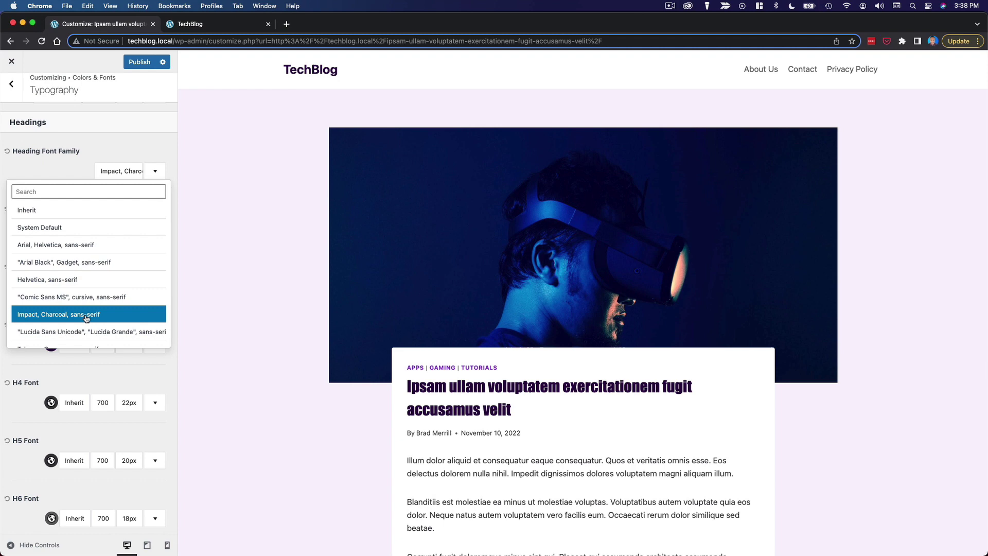
pyautogui.scroll(-2, 86, 317)
pyautogui.click(86, 304)
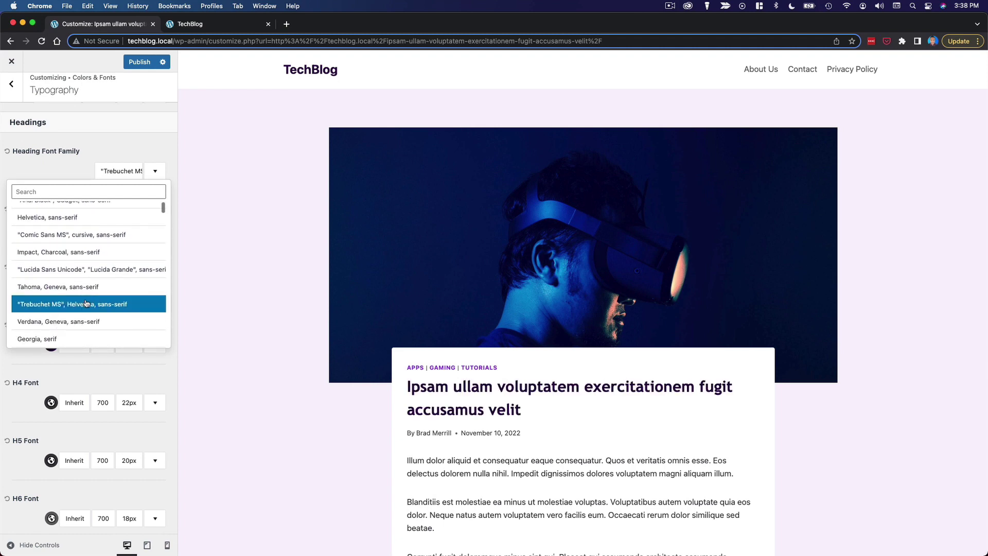
pyautogui.scroll(-3, 86, 303)
pyautogui.click(85, 288)
# Preview Google heading fonts from Actor and Advent Pro through Allison and Alumni Sans.
pyautogui.scroll(-1, 78, 286)
pyautogui.scroll(-3, 78, 286)
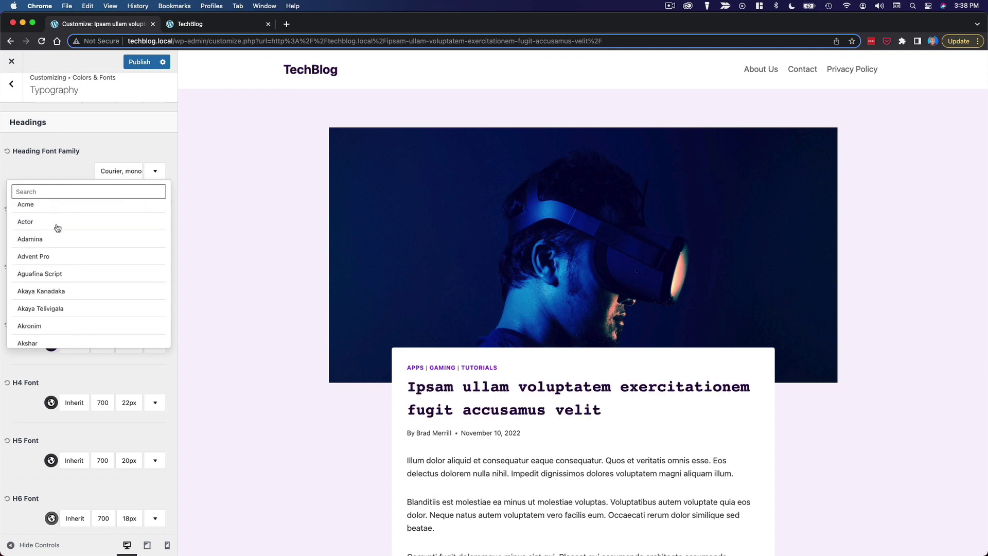
pyautogui.click(56, 223)
pyautogui.click(78, 264)
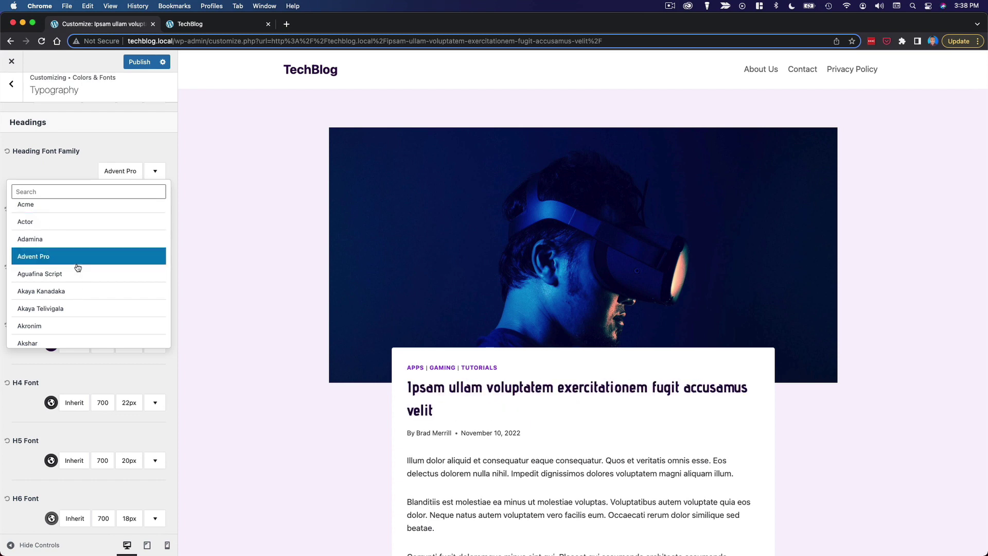
pyautogui.click(87, 309)
pyautogui.scroll(-2, 86, 311)
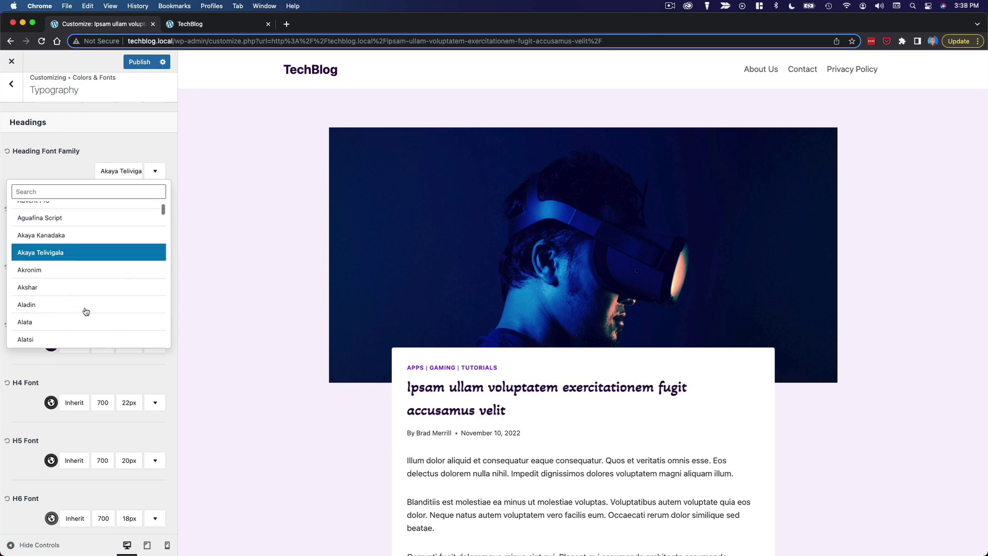
pyautogui.click(85, 307)
pyautogui.scroll(-2, 83, 312)
pyautogui.click(72, 273)
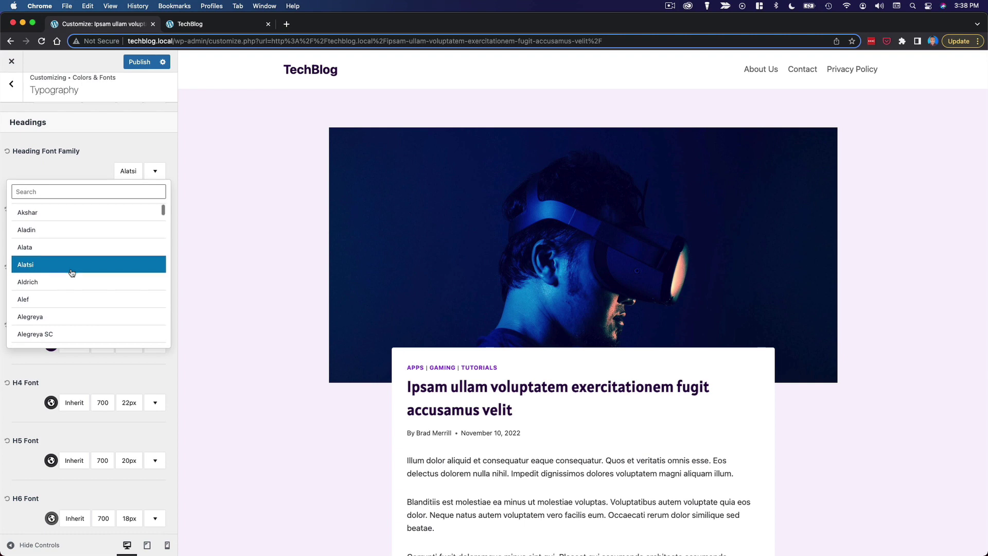
pyautogui.scroll(-2, 72, 274)
pyautogui.click(72, 272)
pyautogui.scroll(-2, 72, 272)
pyautogui.click(72, 270)
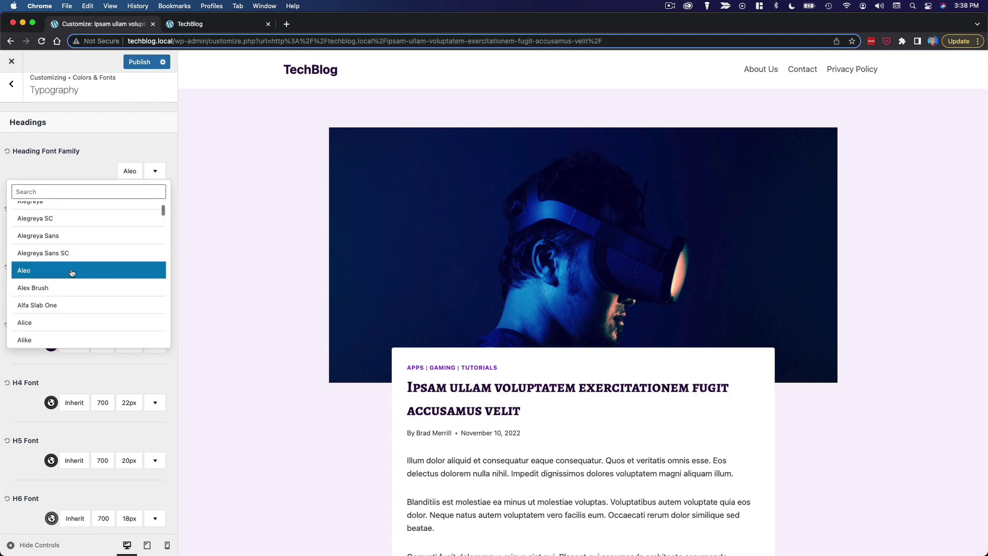
pyautogui.scroll(-2, 72, 272)
pyautogui.click(72, 273)
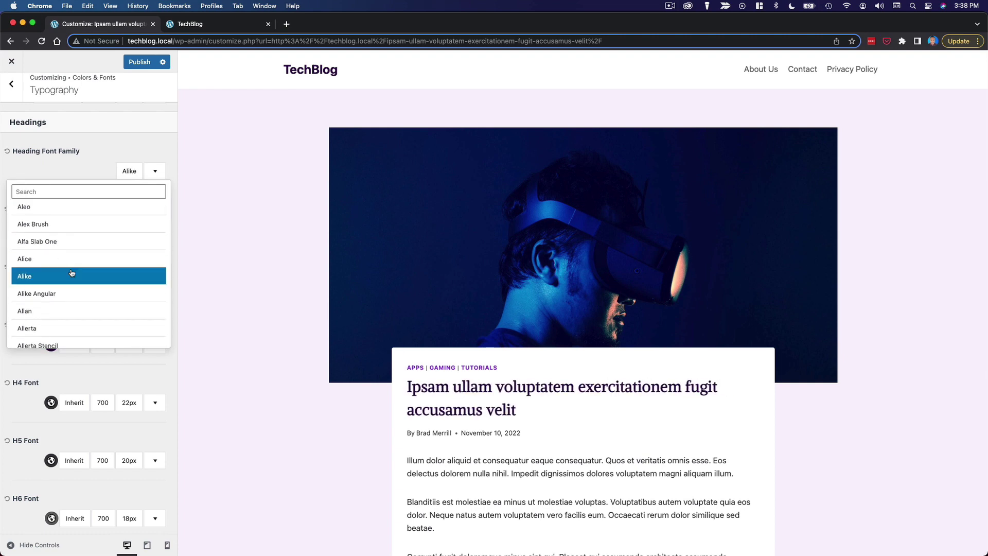
pyautogui.scroll(-2, 72, 273)
pyautogui.click(72, 273)
pyautogui.scroll(-2, 72, 273)
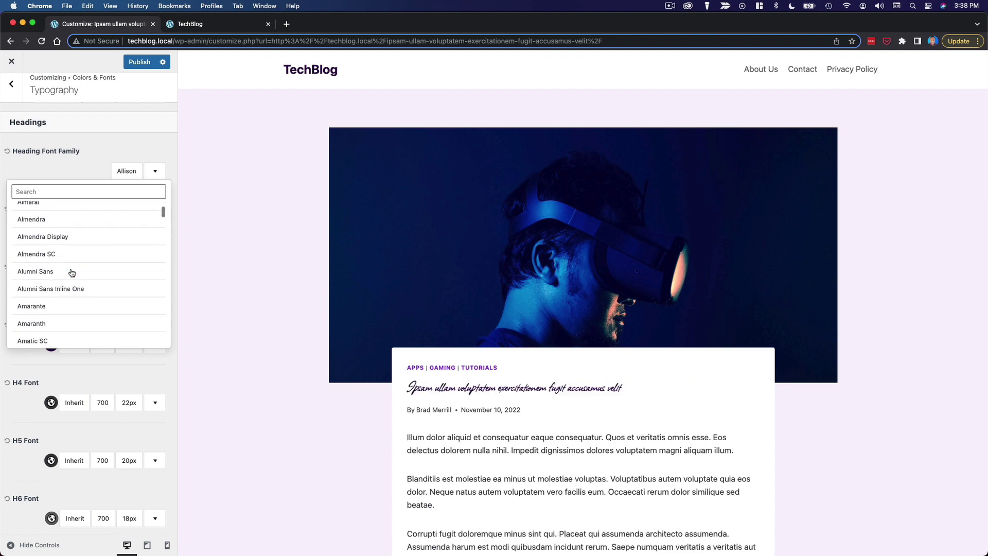
pyautogui.click(72, 271)
# Search 'overp' and set the heading font family to Overpass.
pyautogui.click(69, 195)
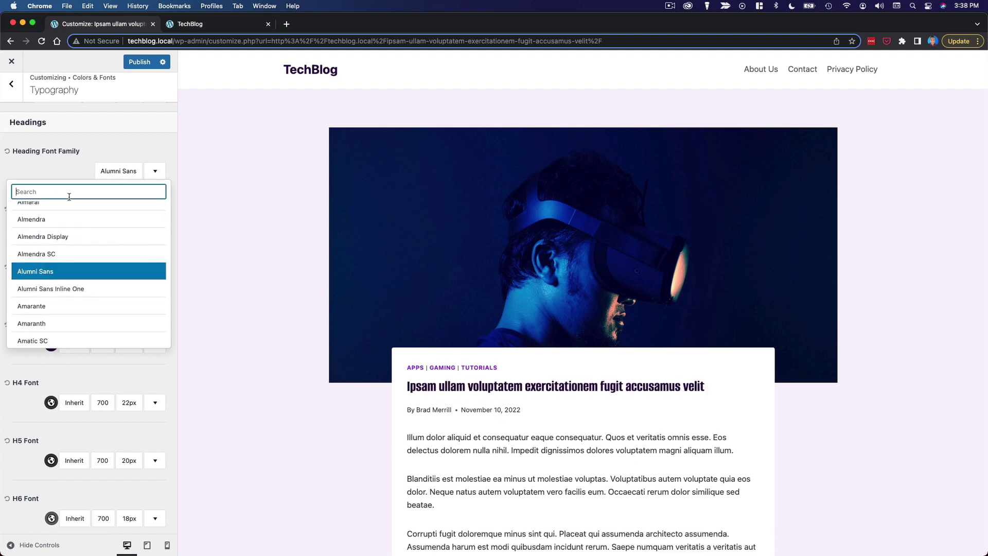
pyautogui.write('overp')
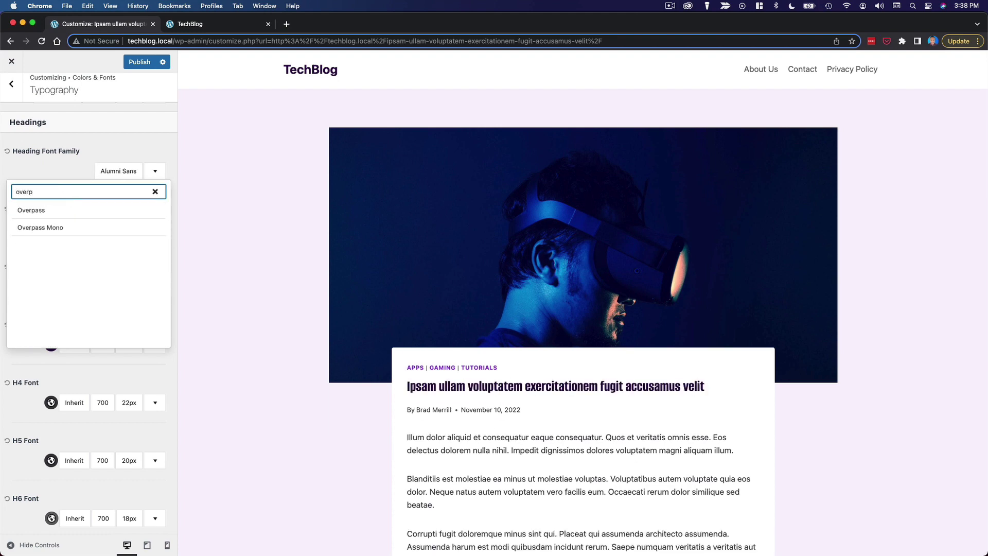
pyautogui.click(60, 209)
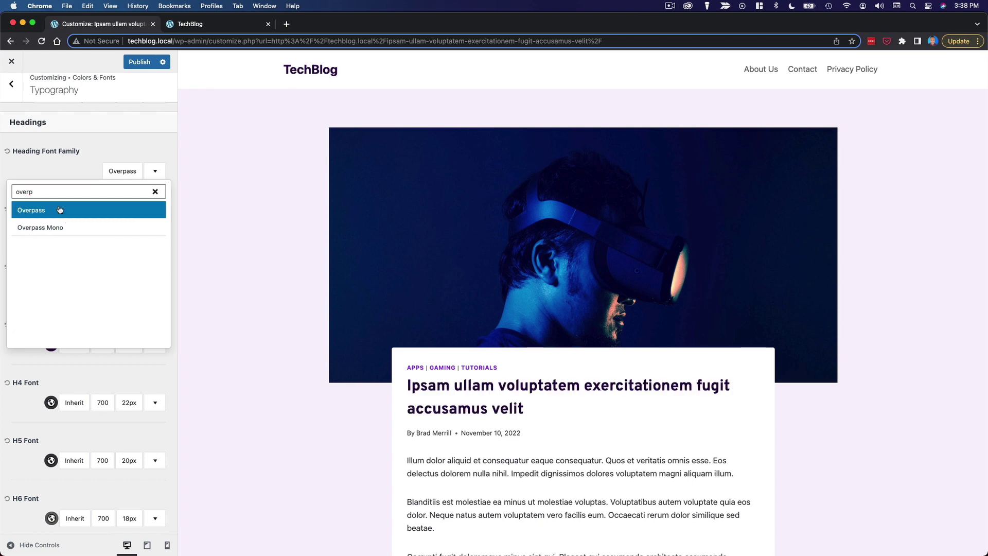
pyautogui.click(58, 174)
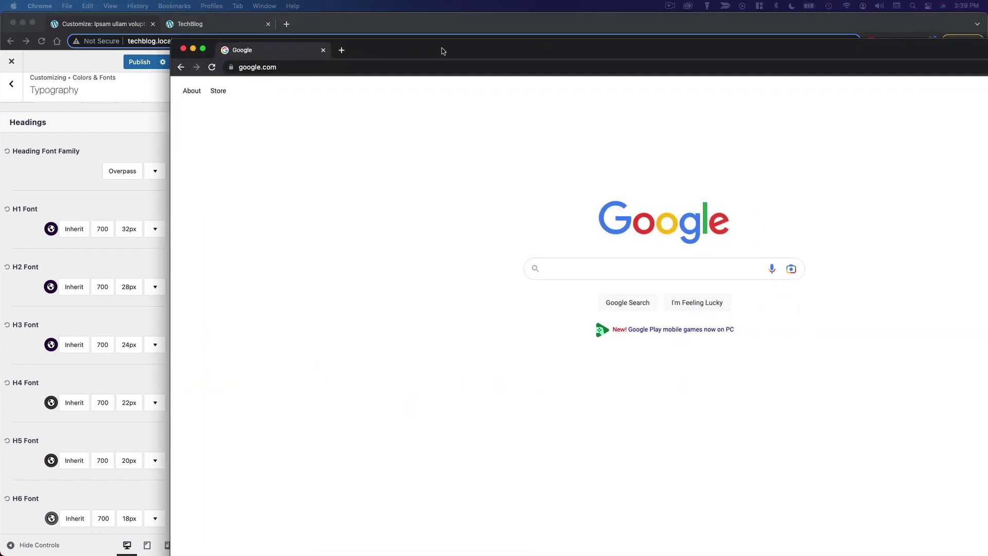
# Search Google for 'font pairings' in a new browser window.
pyautogui.doubleClick(441, 48)
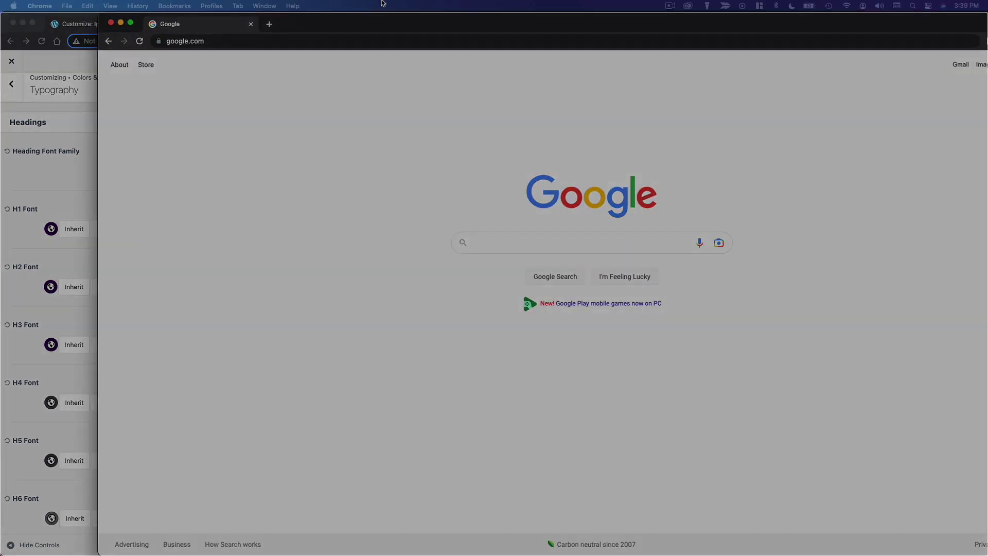
pyautogui.click(464, 238)
pyautogui.write('font f')
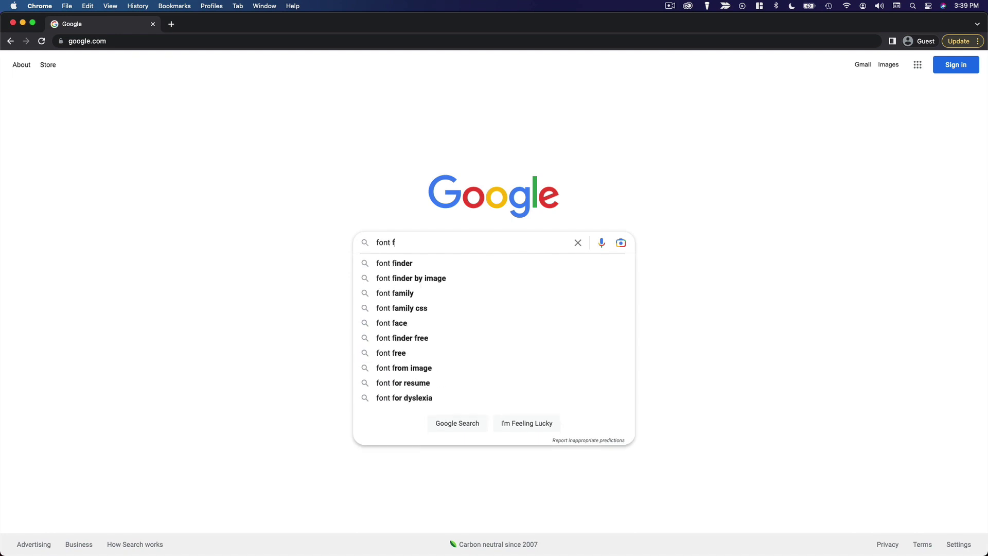
pyautogui.press('BackSpace')
pyautogui.write('pai')
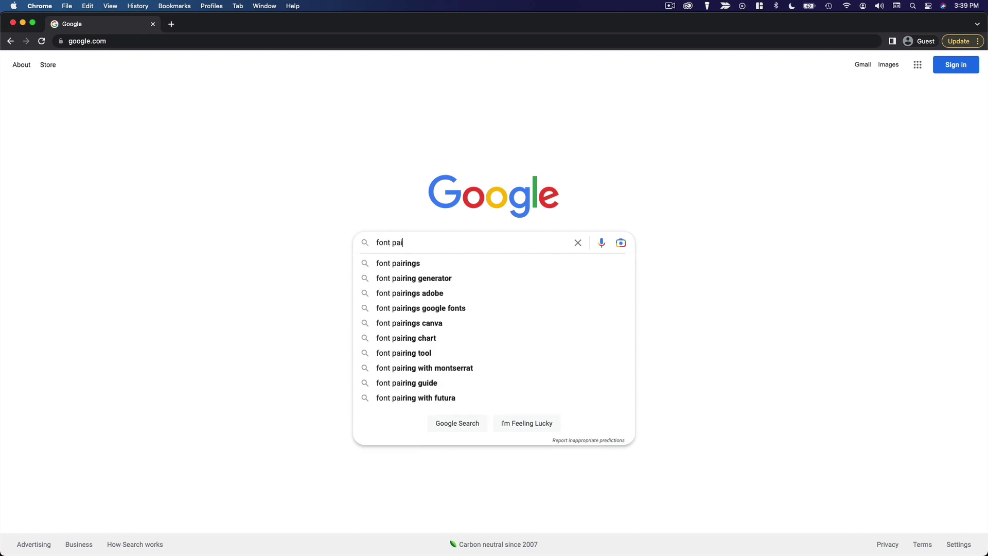
pyautogui.press('Down')
pyautogui.press('Return')
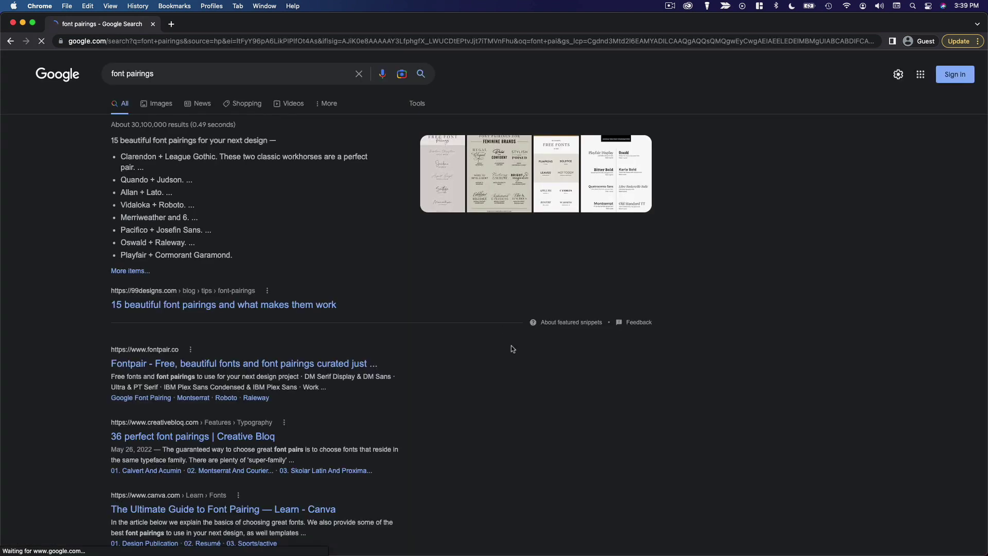
# Browse Fontpair's collection of font pairings, then close the Fontpair tab.
pyautogui.click(375, 364)
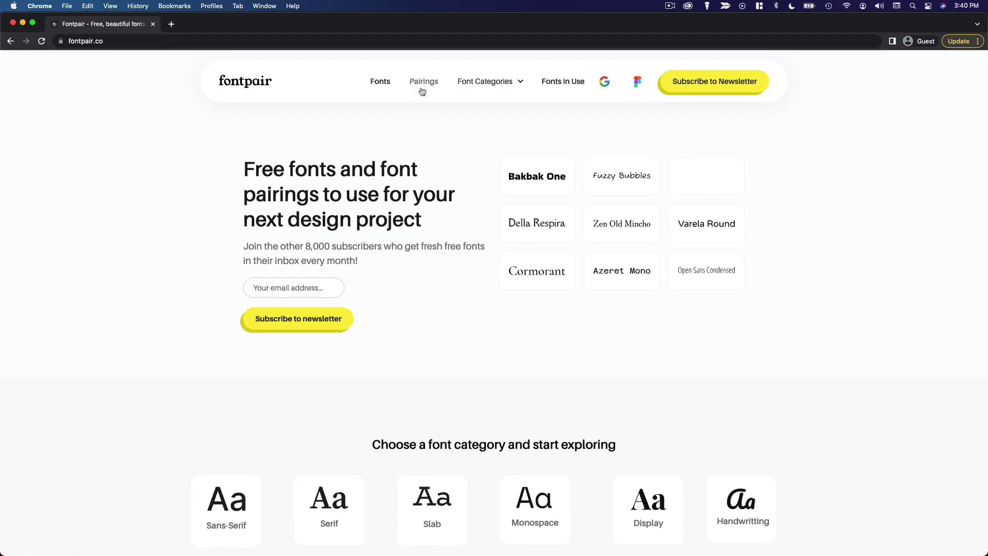
pyautogui.click(420, 89)
pyautogui.scroll(-8, 155, 342)
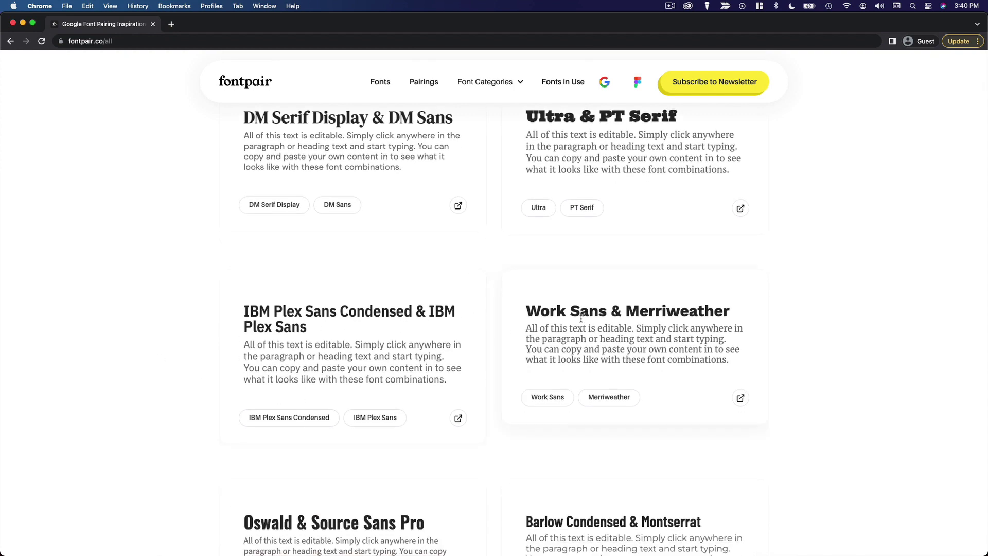
pyautogui.scroll(-5, 168, 342)
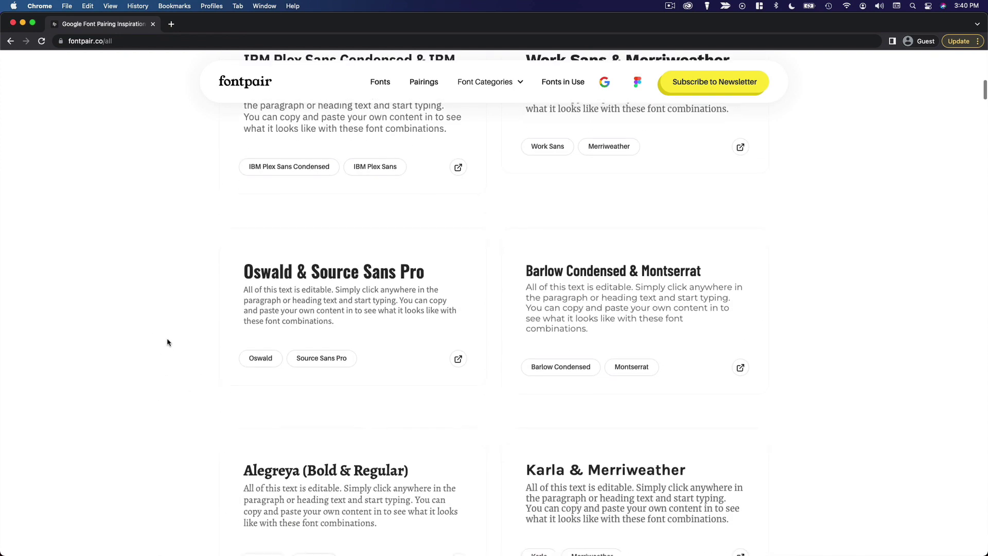
pyautogui.scroll(-7, 168, 342)
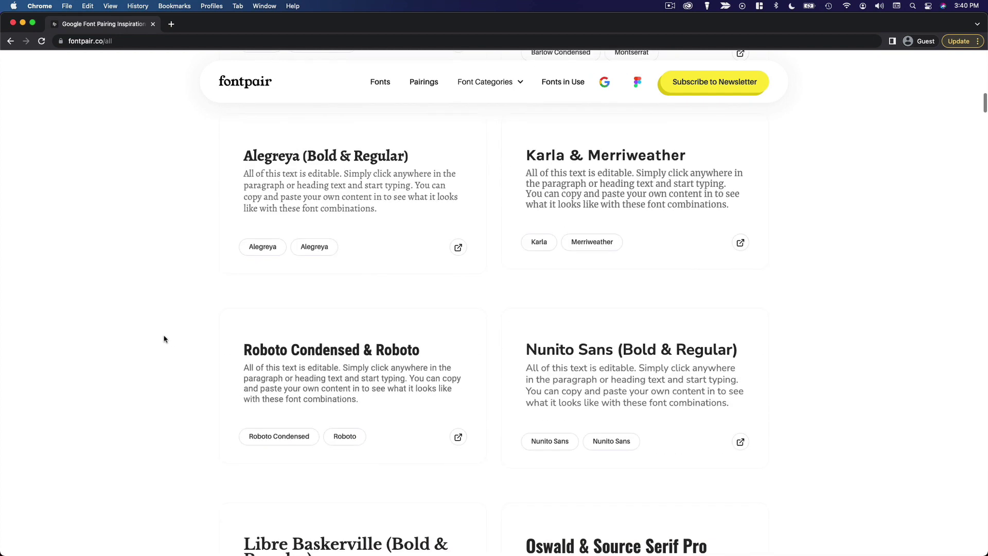
pyautogui.scroll(-1, 156, 339)
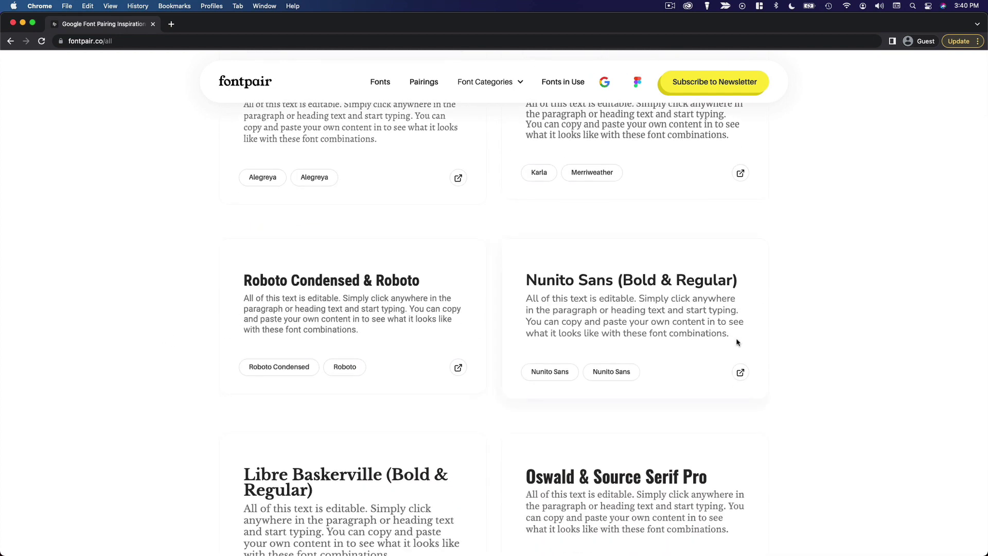
pyautogui.click(154, 27)
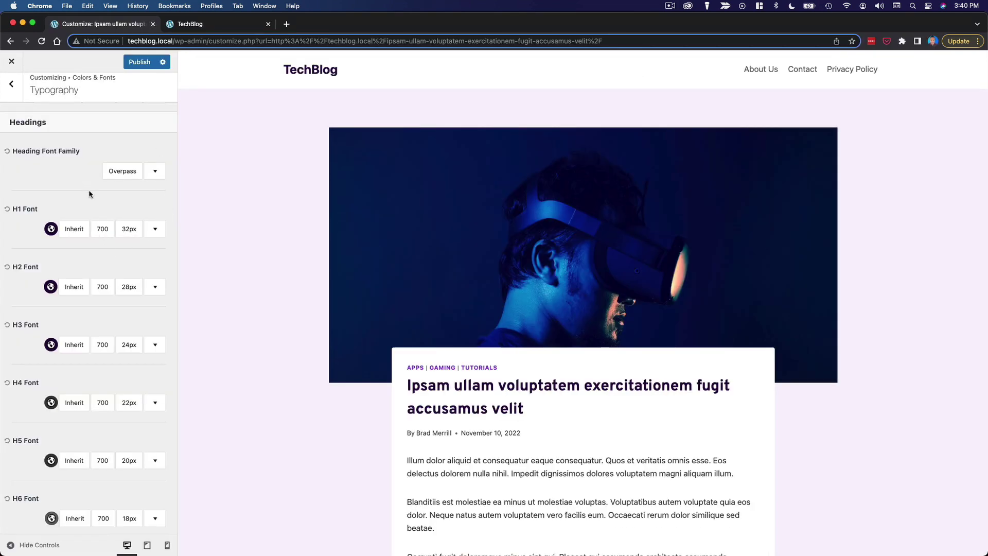
# Search 'overpas' in the Base Font list and choose Overpass.
pyautogui.scroll(-5, 69, 373)
pyautogui.scroll(6, 72, 370)
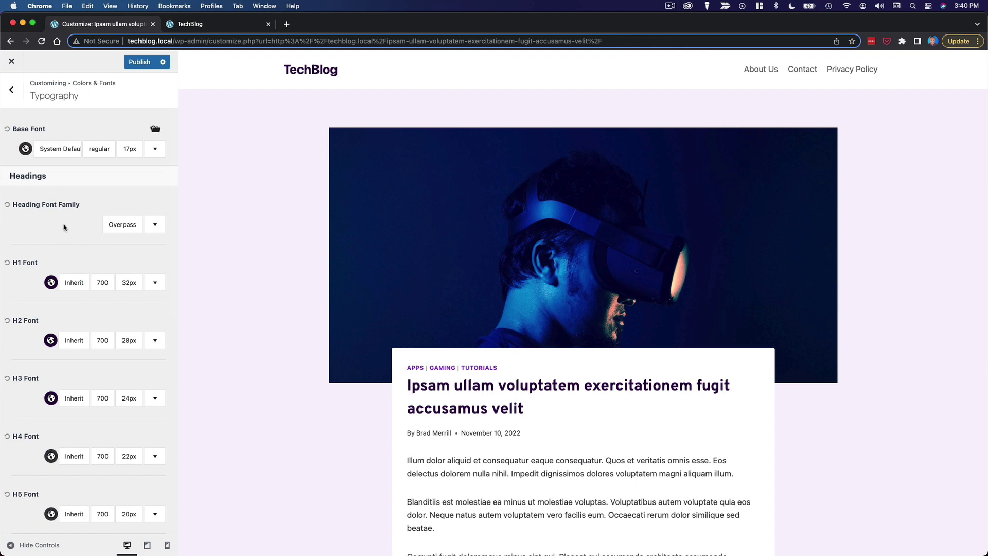
pyautogui.click(51, 148)
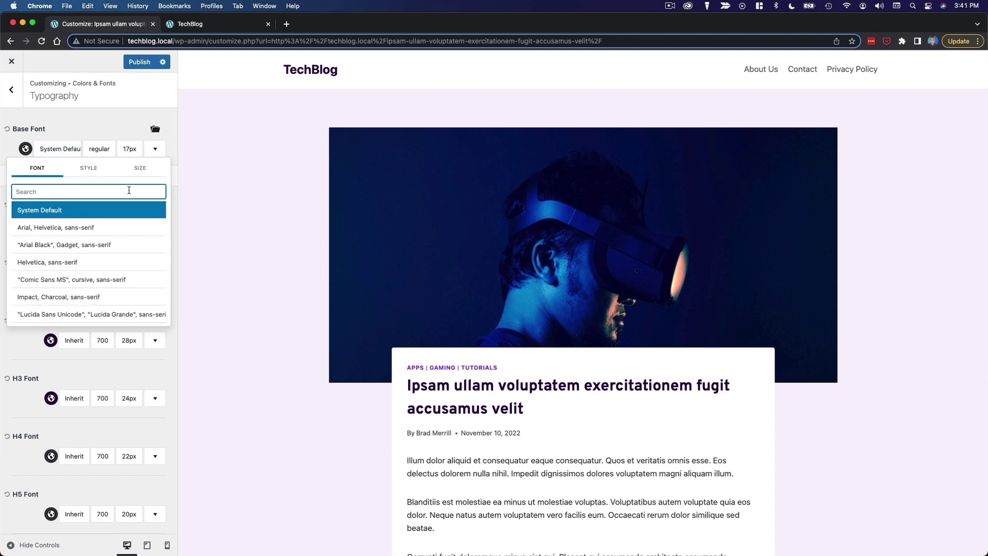
pyautogui.write('over')
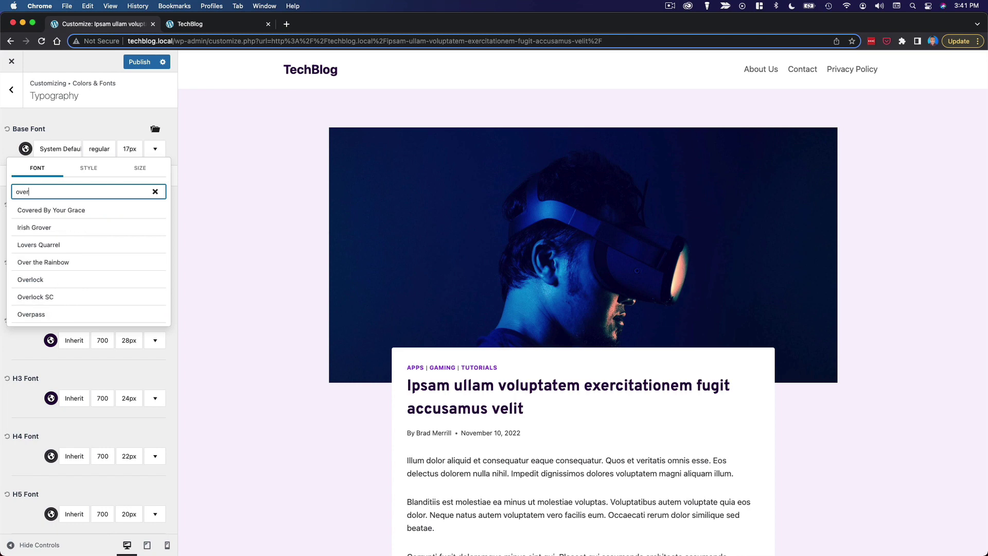
pyautogui.write('pass')
pyautogui.click(124, 211)
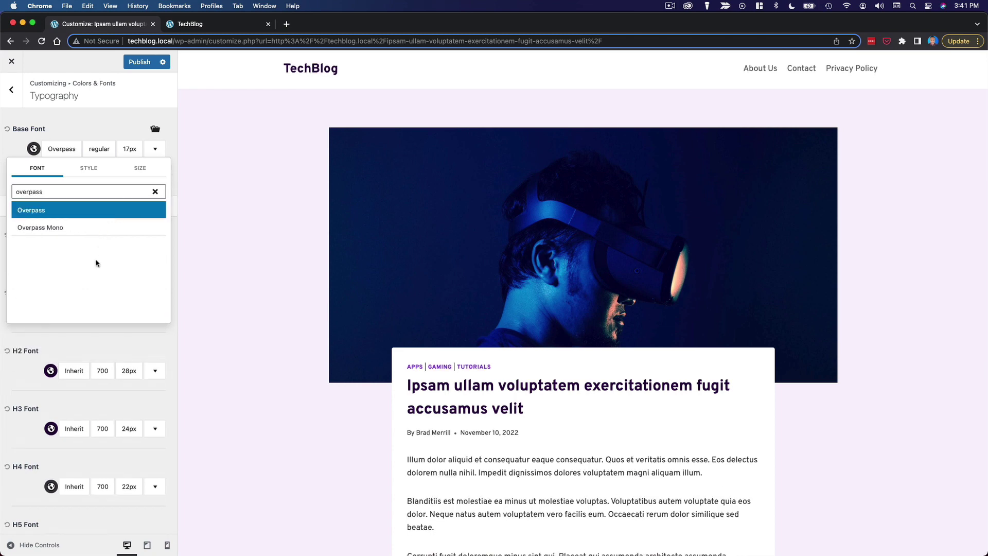
pyautogui.click(83, 128)
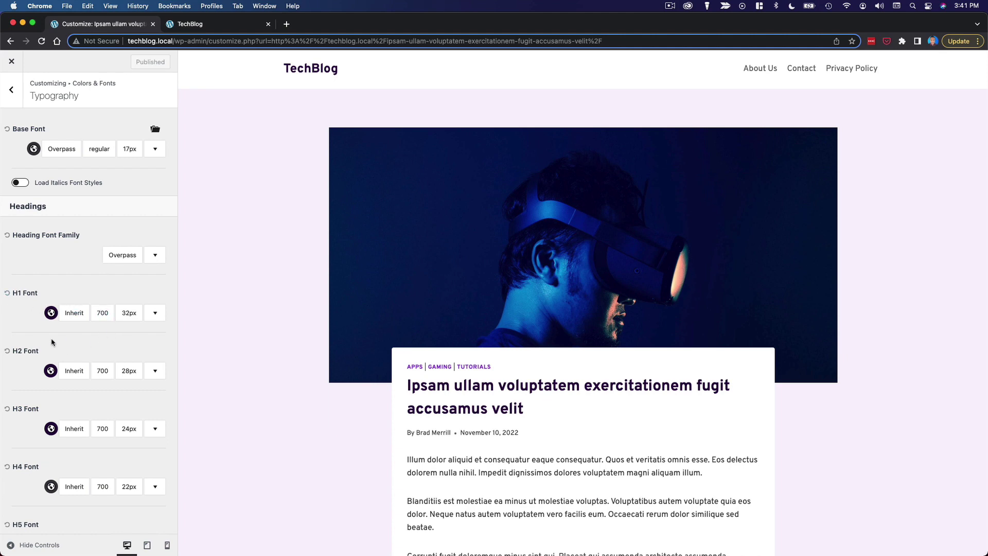
# Raise the H1 heading font size to 40px.
pyautogui.click(129, 313)
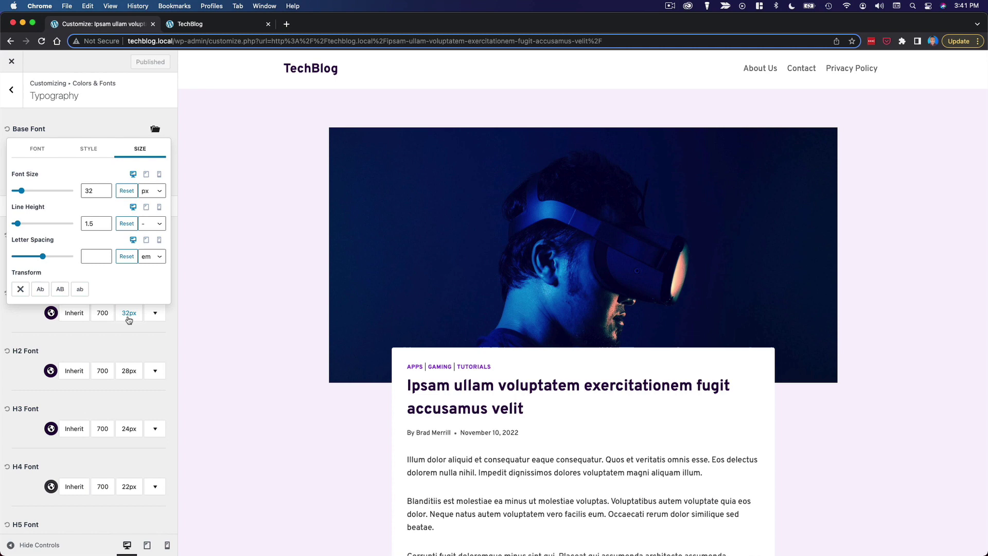
pyautogui.click(105, 188)
pyautogui.click(105, 188)
pyautogui.click(104, 189)
pyautogui.click(105, 189)
pyautogui.click(105, 188)
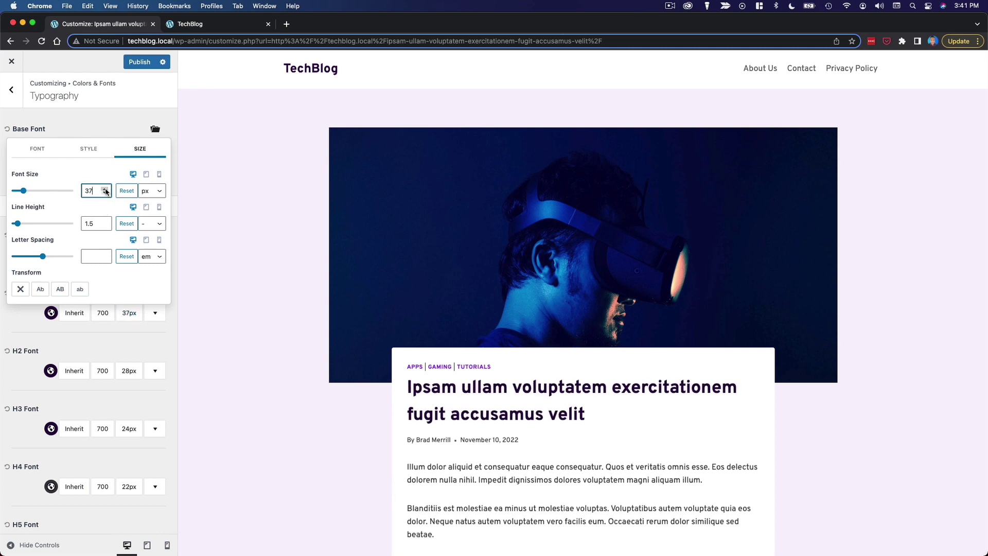
pyautogui.click(106, 190)
pyautogui.click(105, 190)
pyautogui.click(105, 189)
pyautogui.click(119, 342)
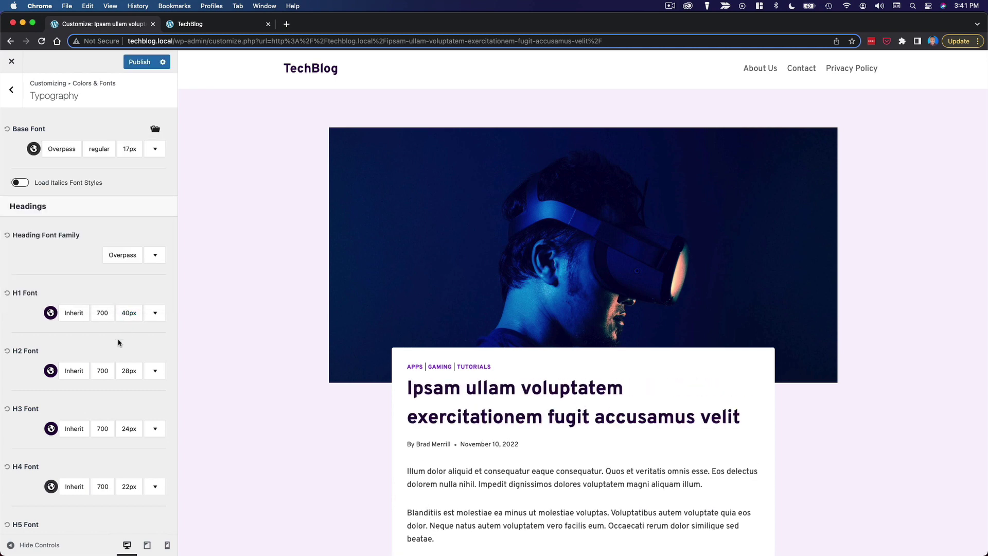
# Raise the H2 heading font size to 32px.
pyautogui.click(133, 372)
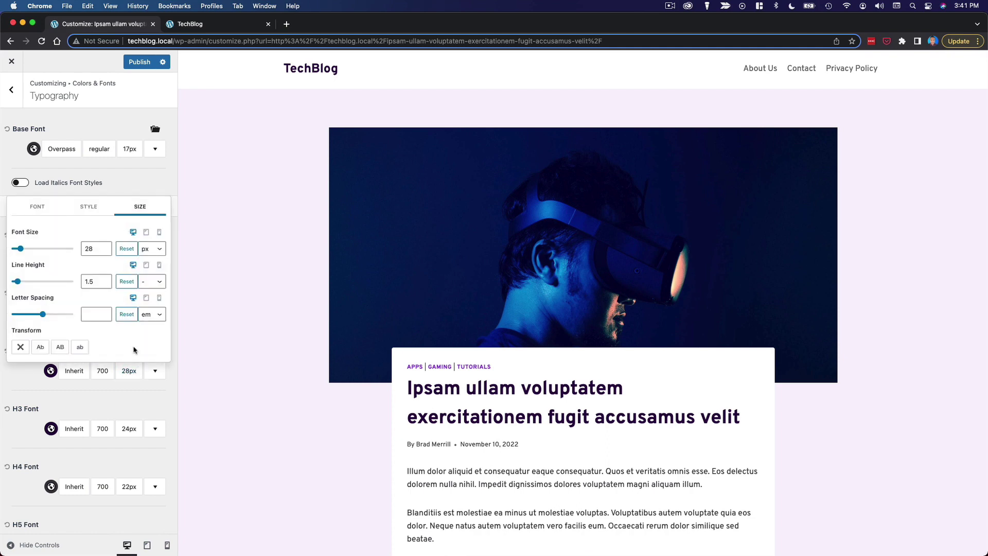
pyautogui.click(104, 247)
pyautogui.click(104, 246)
pyautogui.click(104, 247)
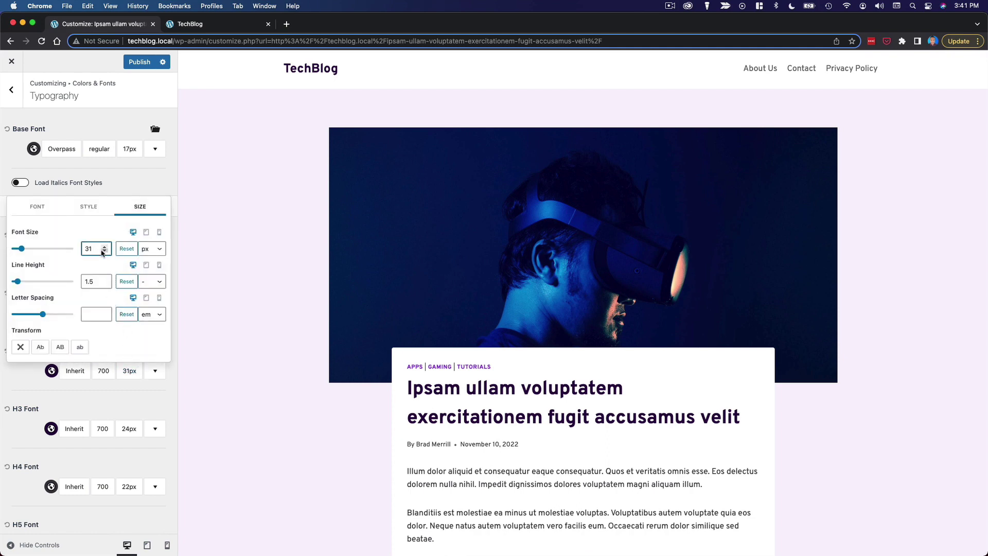
pyautogui.click(104, 247)
pyautogui.click(127, 190)
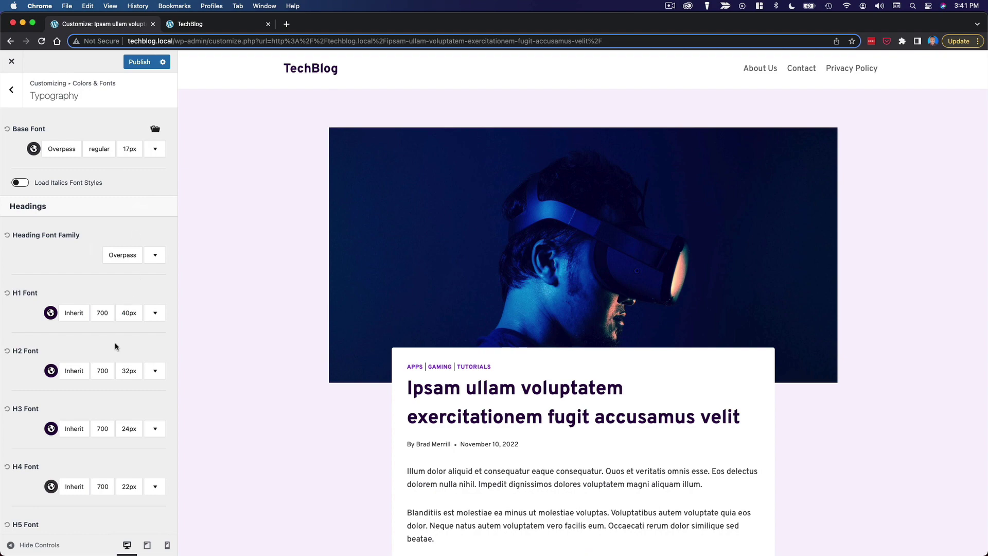
# Increase the base body font size from 17px to 18px.
pyautogui.scroll(-7, 411, 423)
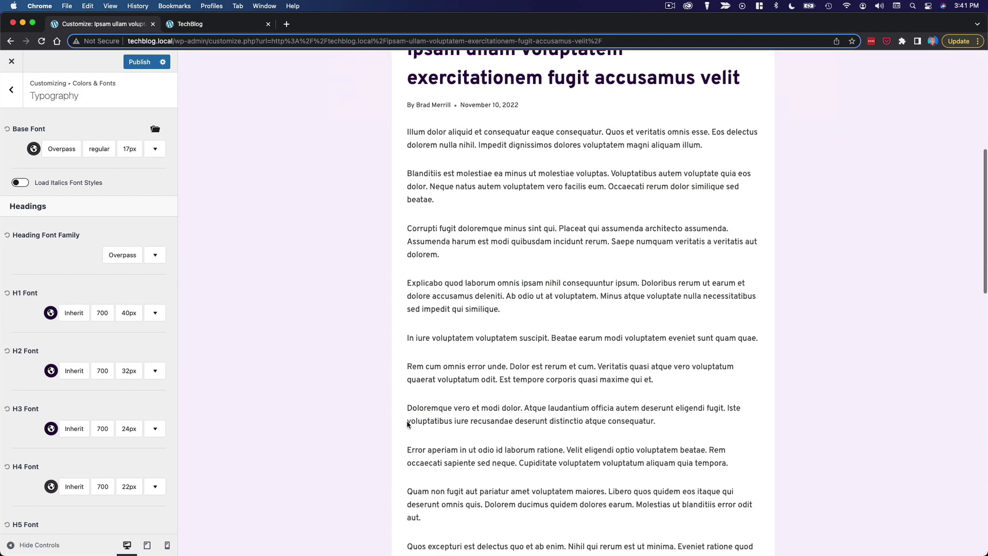
pyautogui.scroll(7, 379, 423)
pyautogui.scroll(-5, 296, 407)
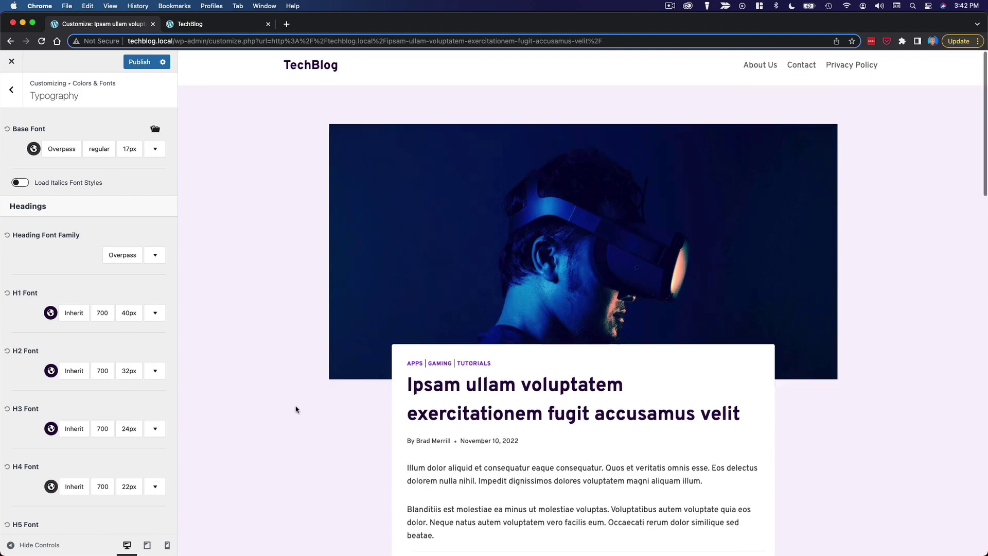
pyautogui.scroll(5, 295, 400)
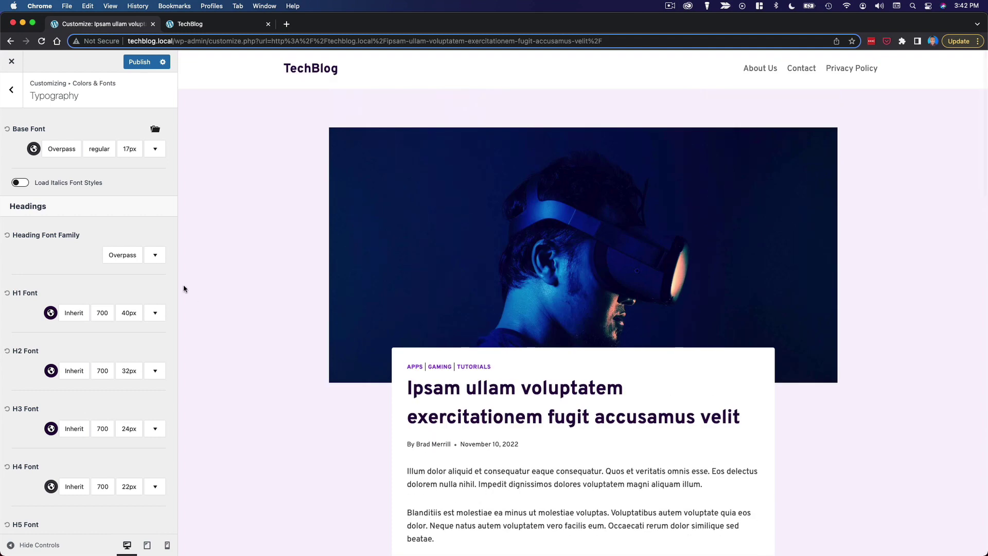
pyautogui.click(137, 150)
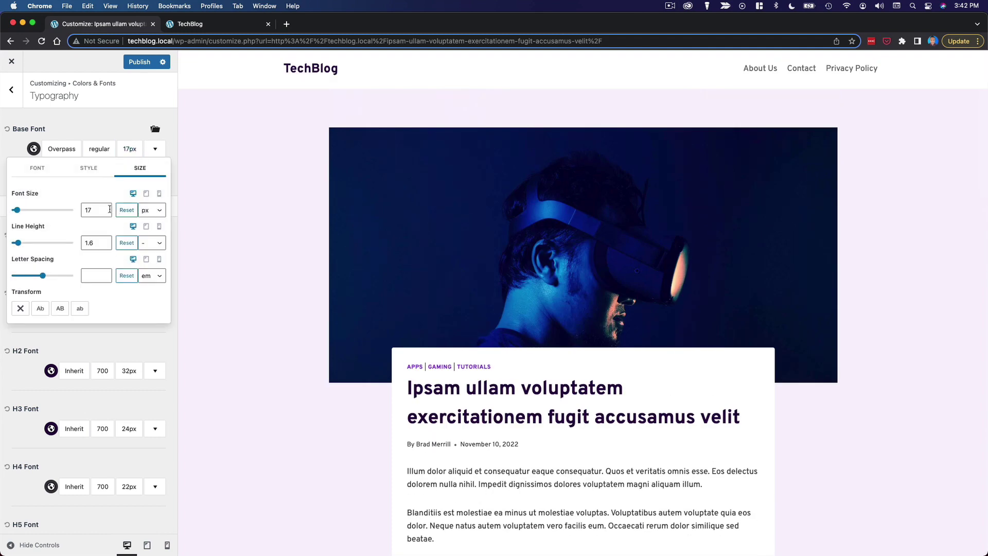
pyautogui.click(106, 209)
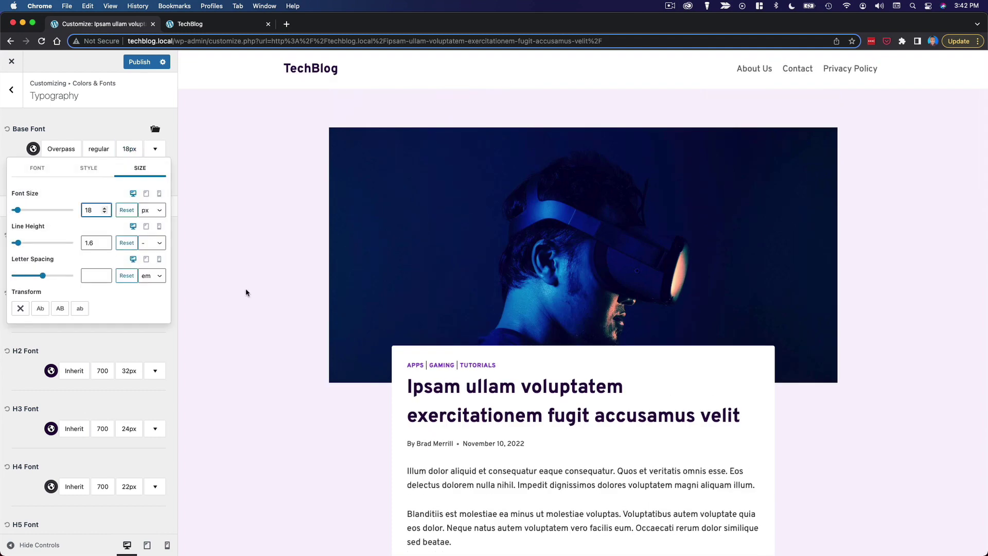
pyautogui.click(275, 320)
# Check the preview and publish the typography changes.
pyautogui.scroll(-5, 276, 320)
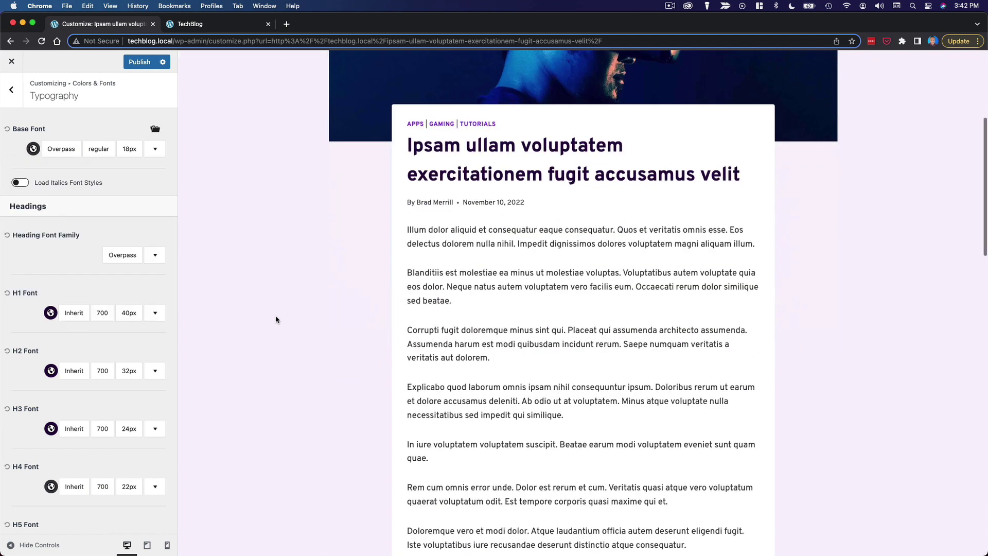
pyautogui.scroll(5, 276, 320)
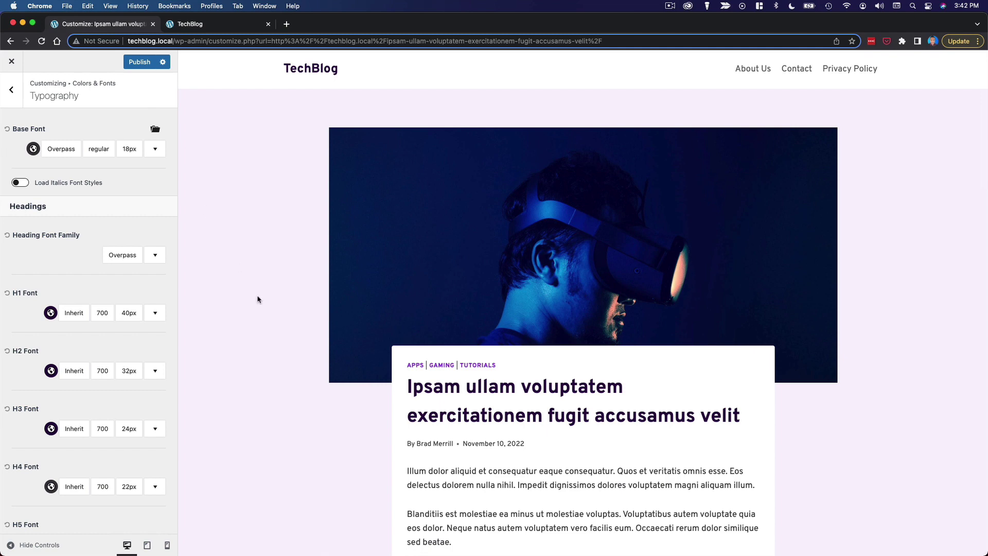
pyautogui.click(139, 62)
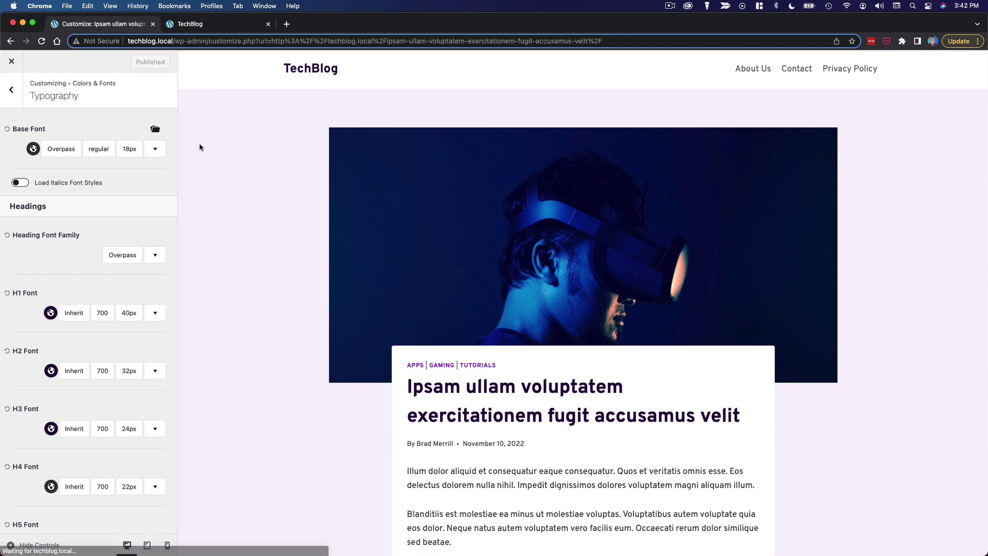